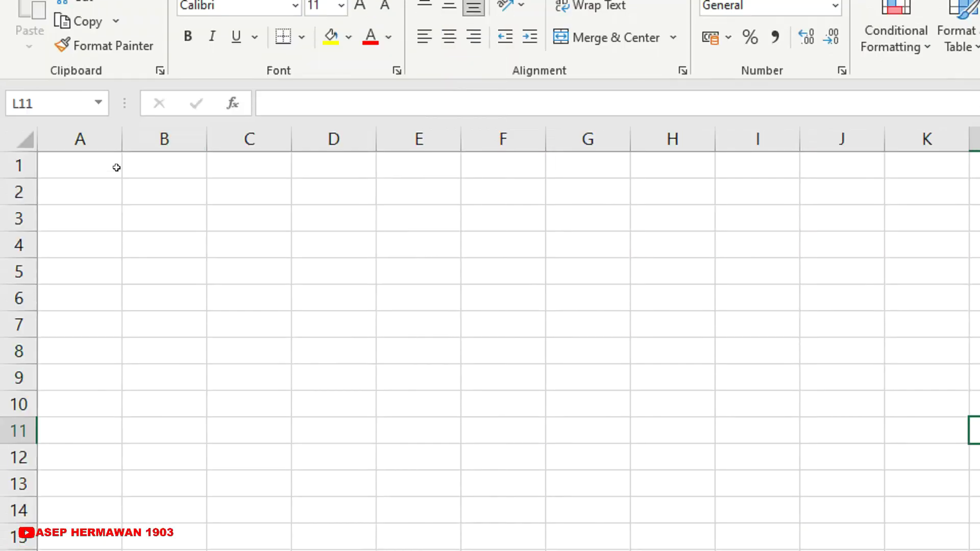
Type the question '1. Berapakah hasil penjumlahan dari 10 + 2' in cell A1.
{"action": "left_click", "coordinate": [106, 164]}
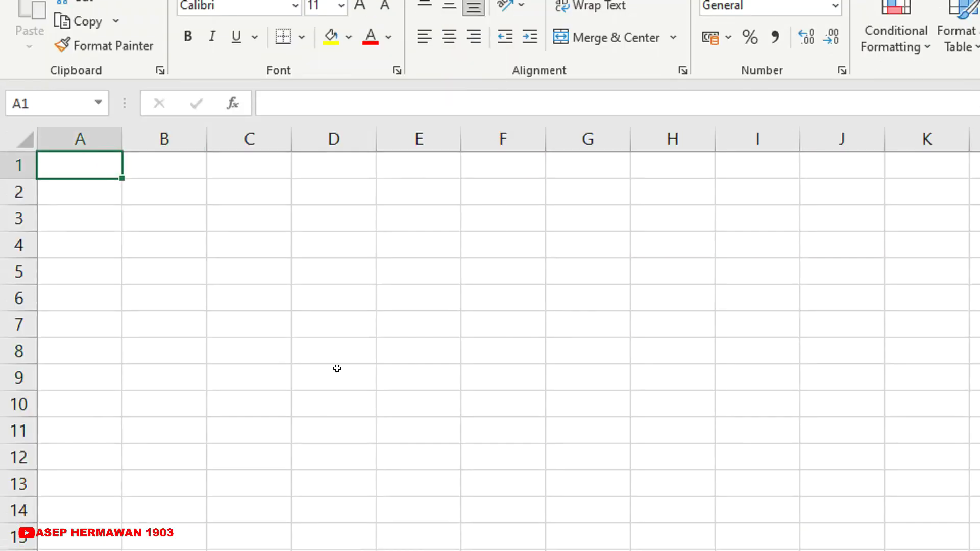
{"action": "type", "text": "1. Berapakah"}
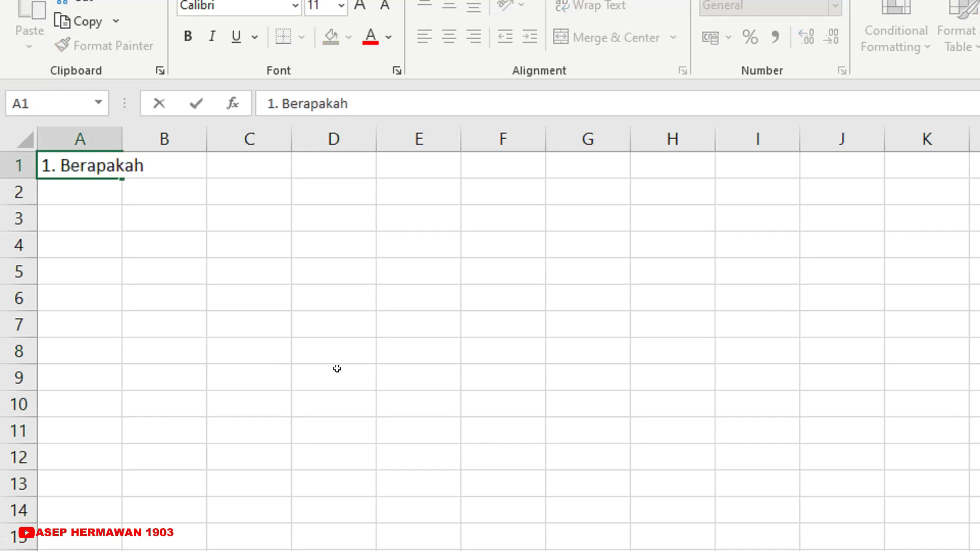
{"action": "type", "text": " hasil pe"}
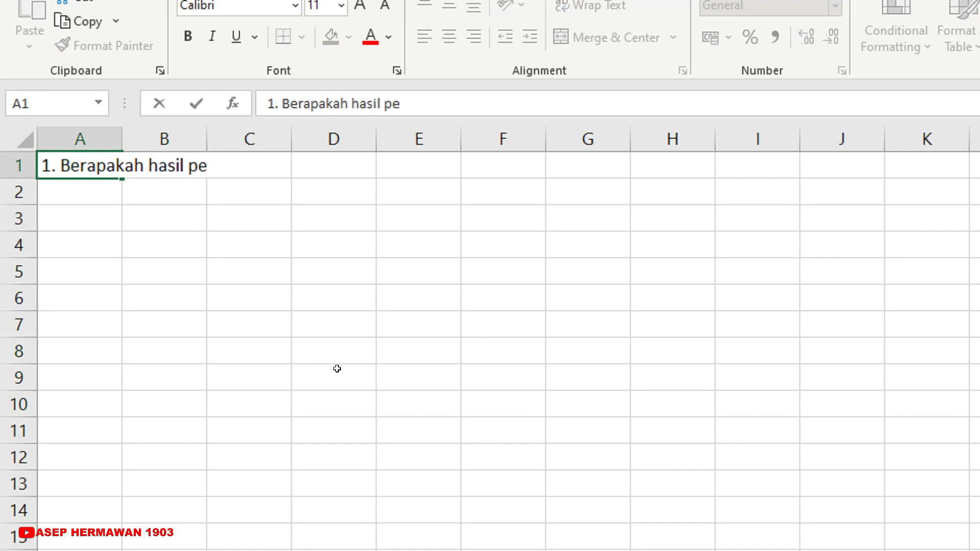
{"action": "type", "text": "njumlahan"}
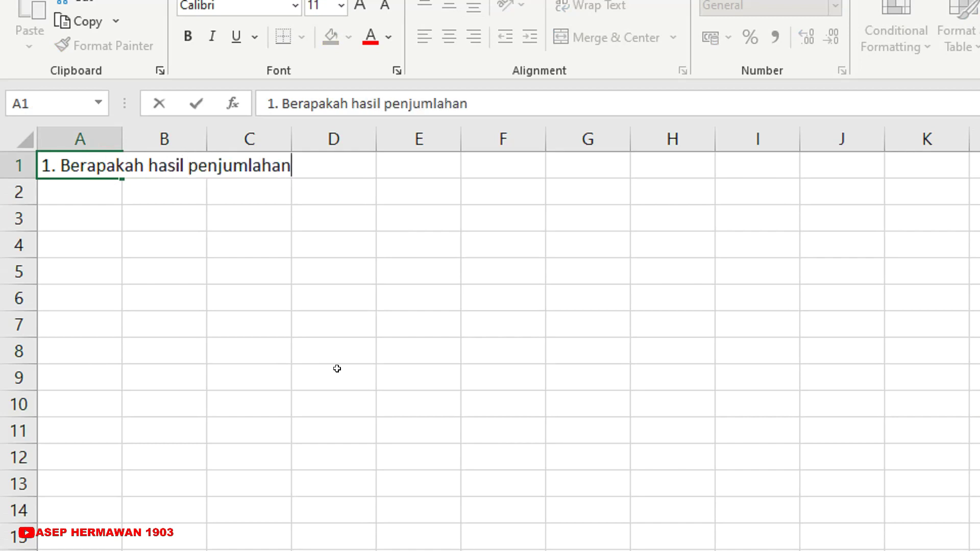
{"action": "type", "text": " dari"}
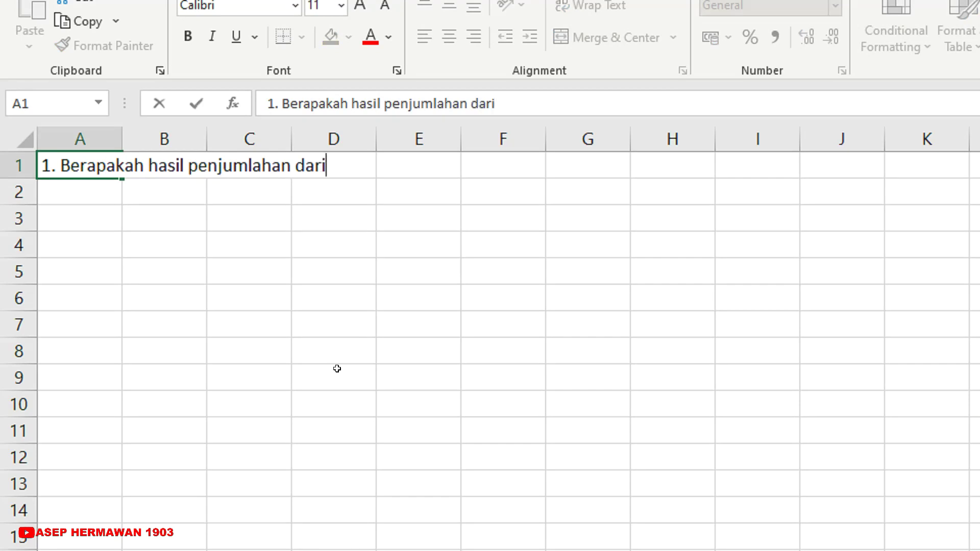
{"action": "type", "text": " 10 + 2"}
{"action": "key", "text": "Return"}
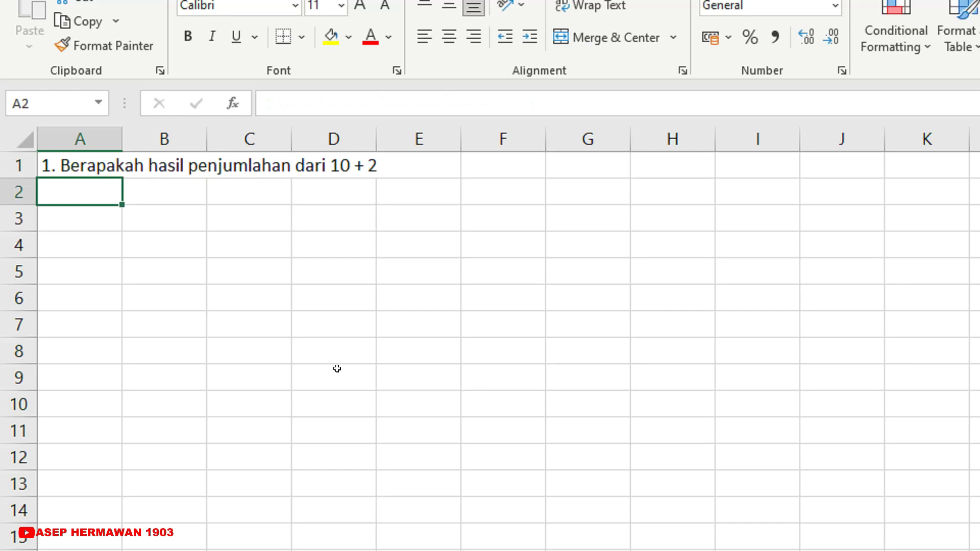
List the options a. 12, b. 13, c. 14 and d. 15 in B2:B5.
{"action": "key", "text": "Right"}
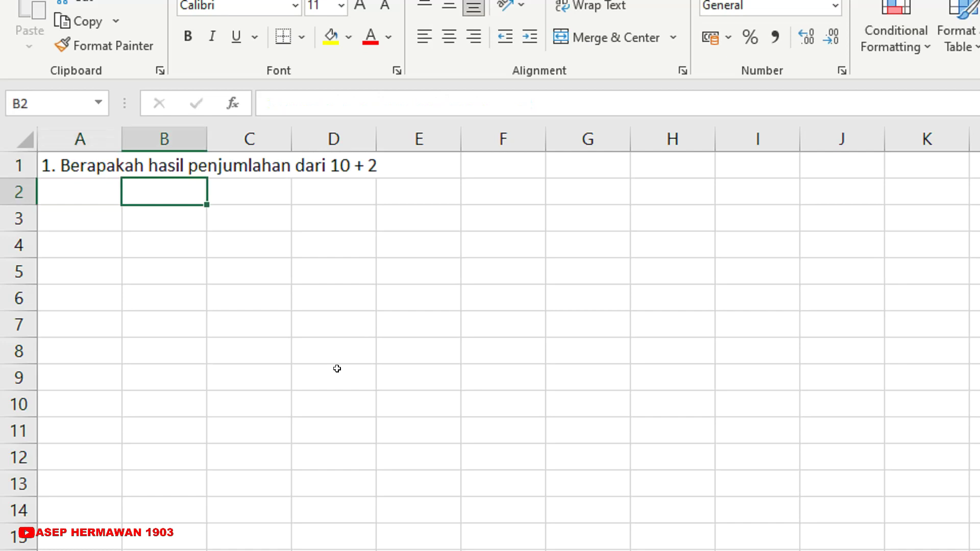
{"action": "type", "text": "a. 12"}
{"action": "key", "text": "Return"}
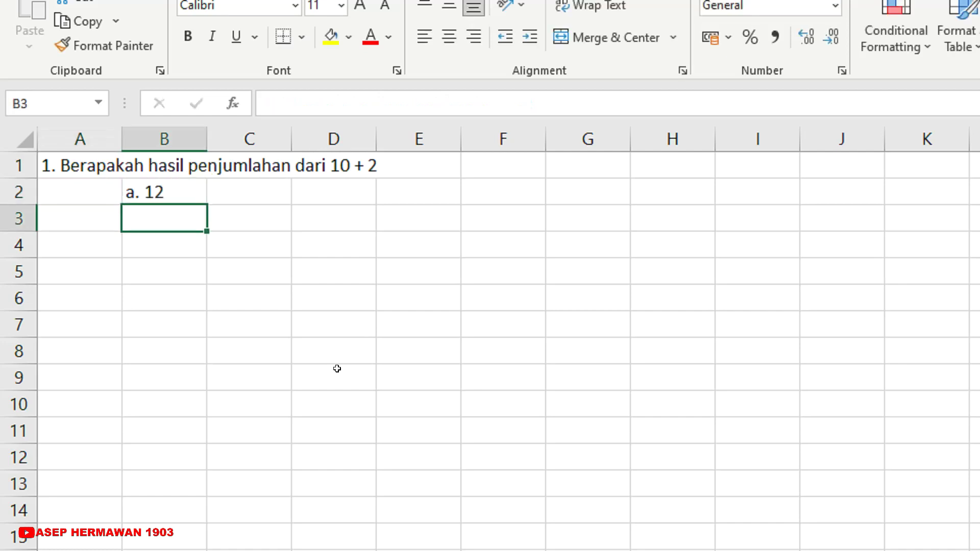
{"action": "type", "text": "b. 13"}
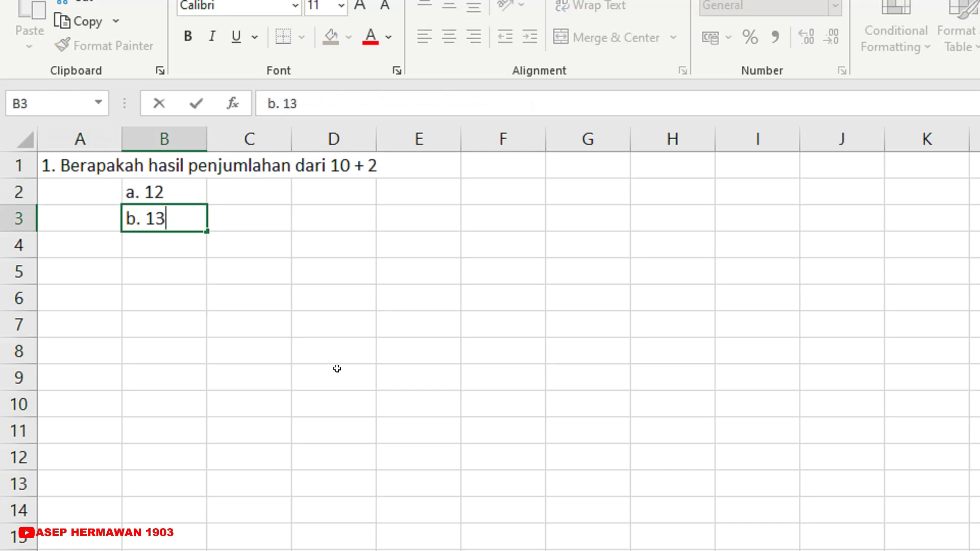
{"action": "key", "text": "Return"}
{"action": "type", "text": "c. 14"}
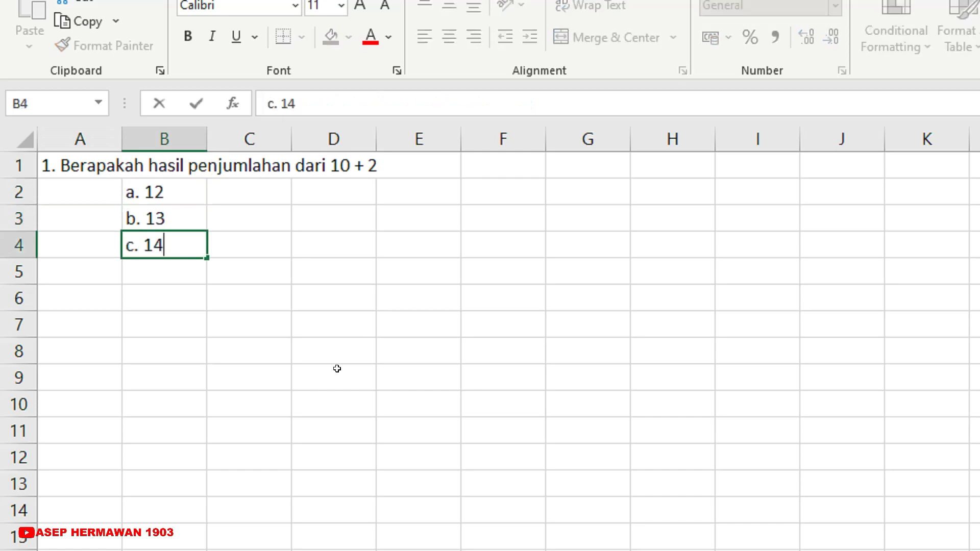
{"action": "key", "text": "Return"}
{"action": "type", "text": "d. 15"}
{"action": "key", "text": "Return"}
{"action": "left_click", "coordinate": [337, 368]}
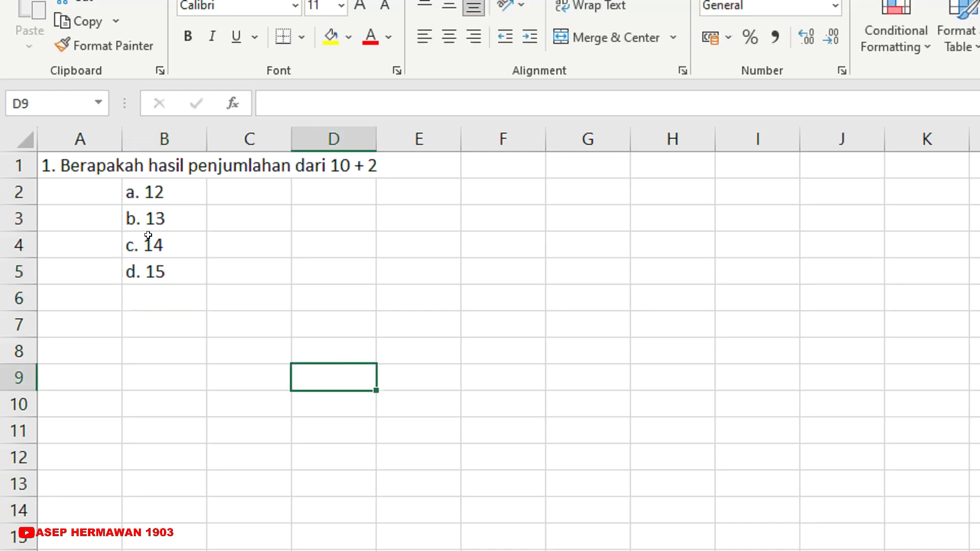
{"action": "left_click_drag", "start_coordinate": [121, 140], "coordinate": [75, 151]}
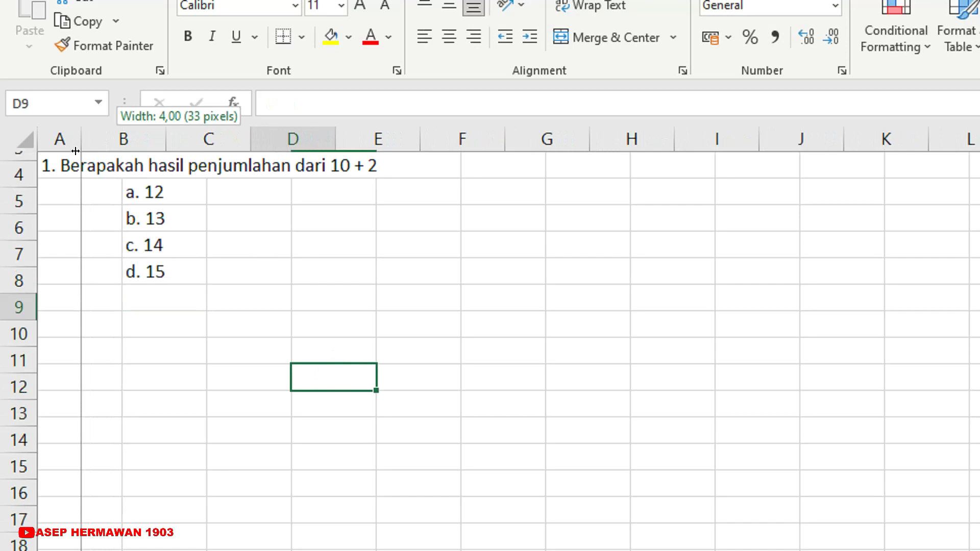
Narrow column A so the options look indented, then check A2–A4 and go to H1.
{"action": "left_click_drag", "start_coordinate": [75, 151], "coordinate": [77, 151]}
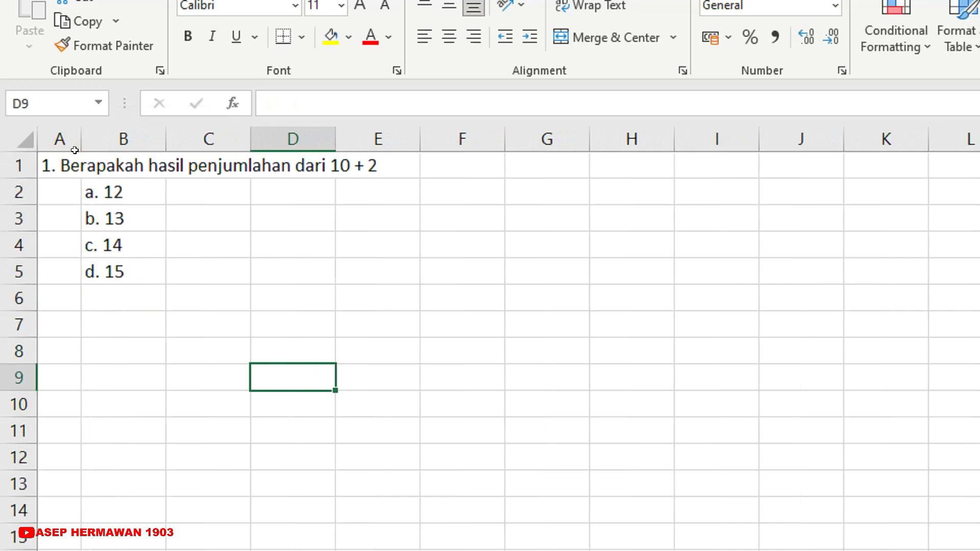
{"action": "left_click_drag", "start_coordinate": [60, 191], "coordinate": [58, 264]}
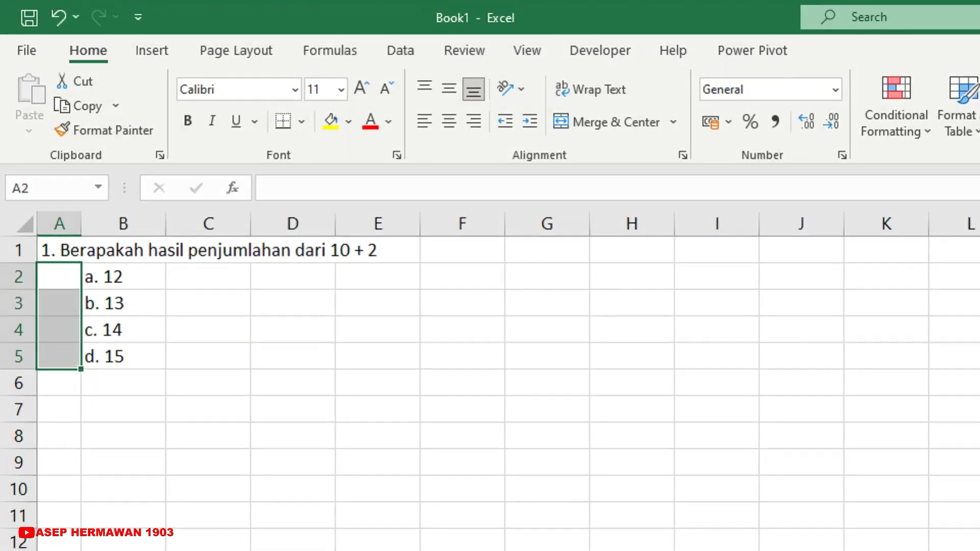
{"action": "left_click", "coordinate": [59, 303]}
{"action": "left_click", "coordinate": [59, 276]}
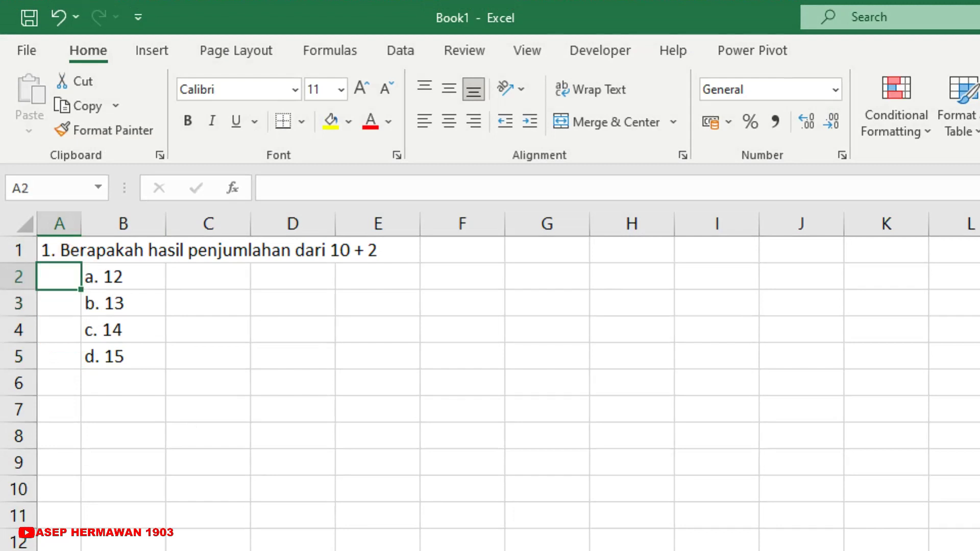
{"action": "left_click", "coordinate": [59, 329]}
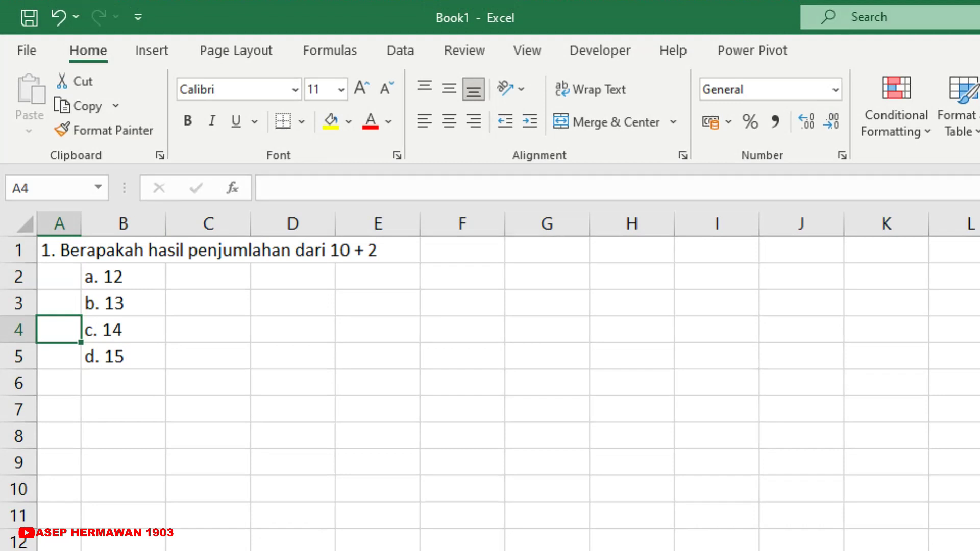
{"action": "left_click", "coordinate": [631, 250]}
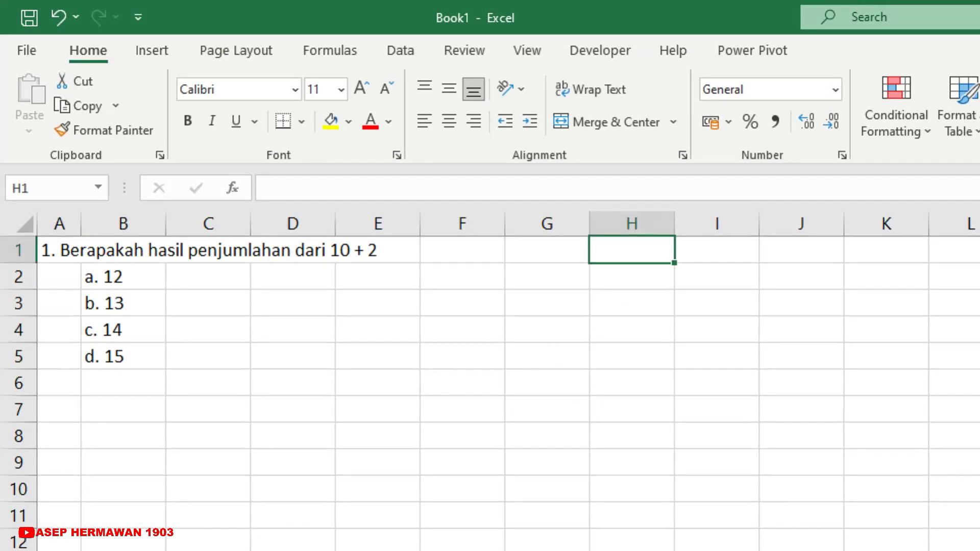
Title H1 'KUNCI JAWABAN' and enter headers NO, KUNCI, MENJAWAB in H3:J3.
{"action": "type", "text": "KUNCI JAW"}
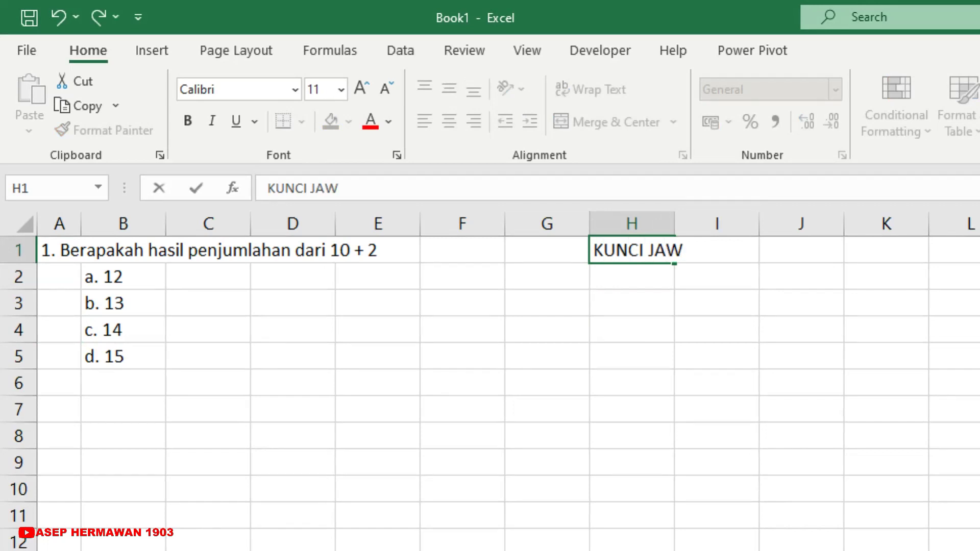
{"action": "type", "text": "ABAN"}
{"action": "left_click", "coordinate": [696, 319]}
{"action": "left_click", "coordinate": [645, 310]}
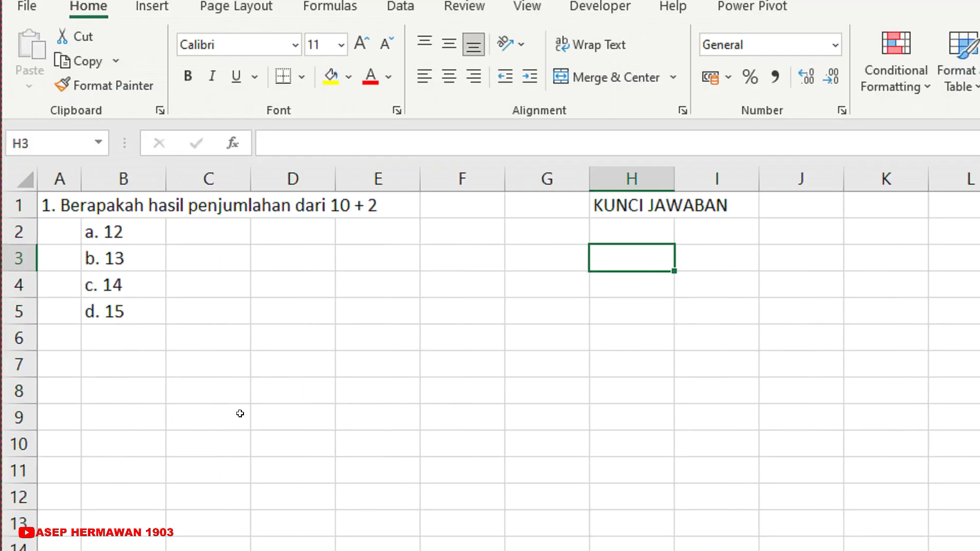
{"action": "type", "text": "NO"}
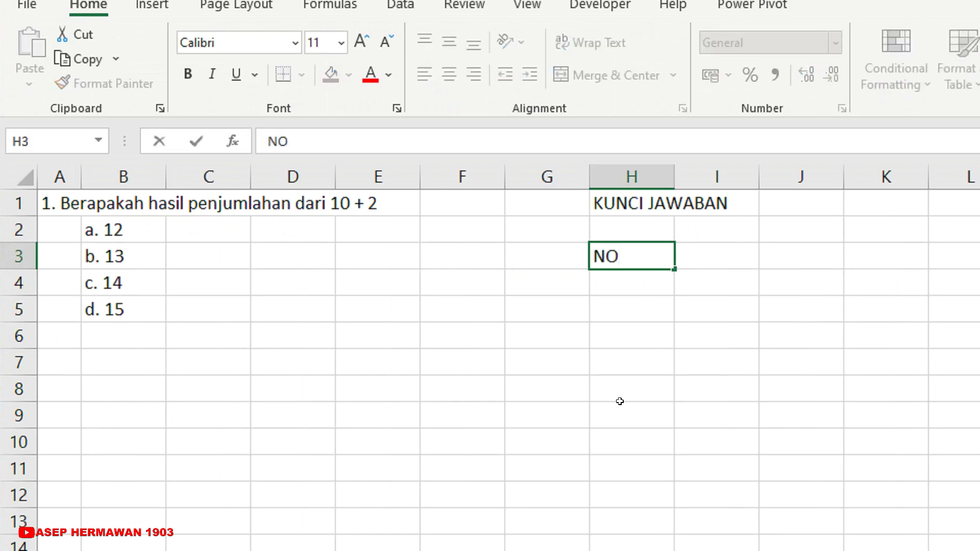
{"action": "key", "text": "Tab"}
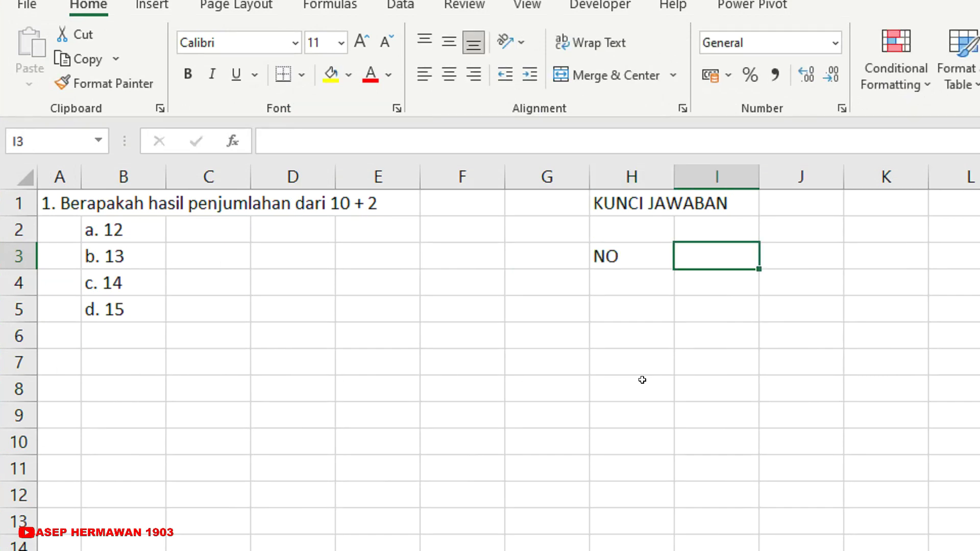
{"action": "type", "text": "KUNCI"}
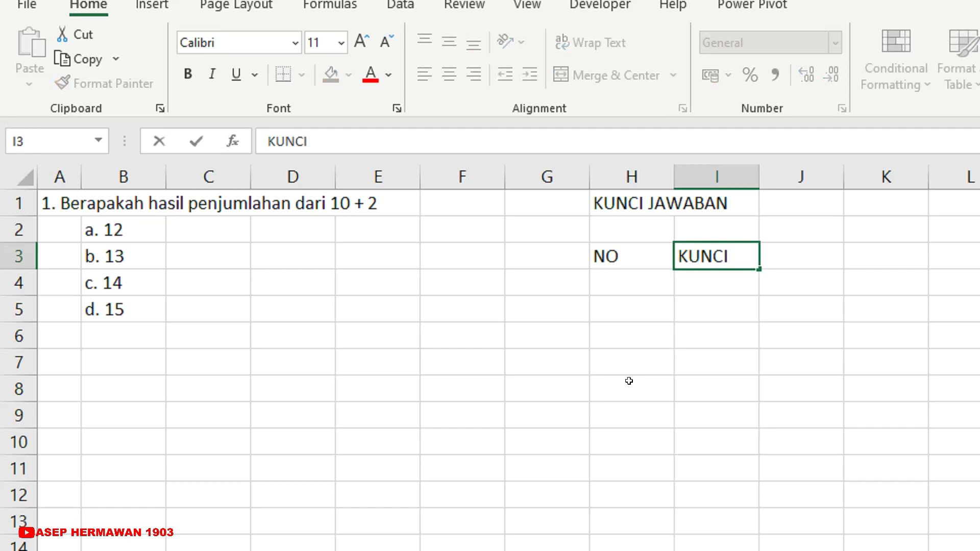
{"action": "key", "text": "Tab"}
{"action": "type", "text": "MENJ"}
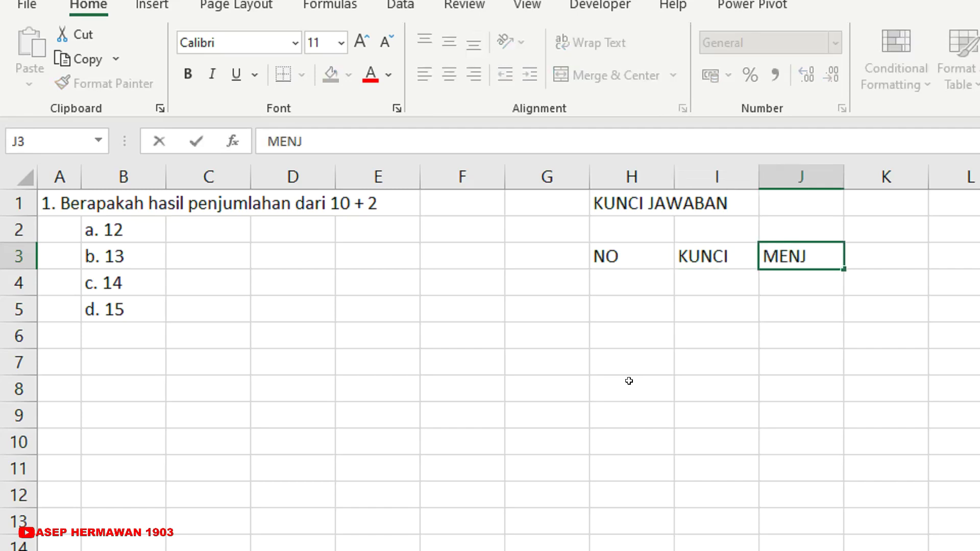
{"action": "type", "text": "AWAB"}
{"action": "key", "text": "Tab"}
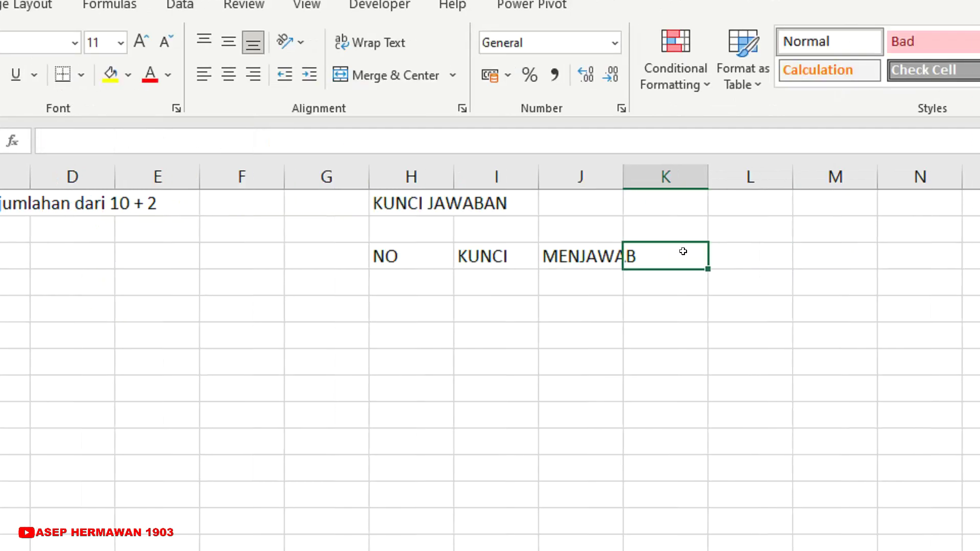
{"action": "left_click", "coordinate": [608, 277]}
Widen column J to fit MENJAWAB and add the HASIL header in K3.
{"action": "double_click", "coordinate": [618, 180]}
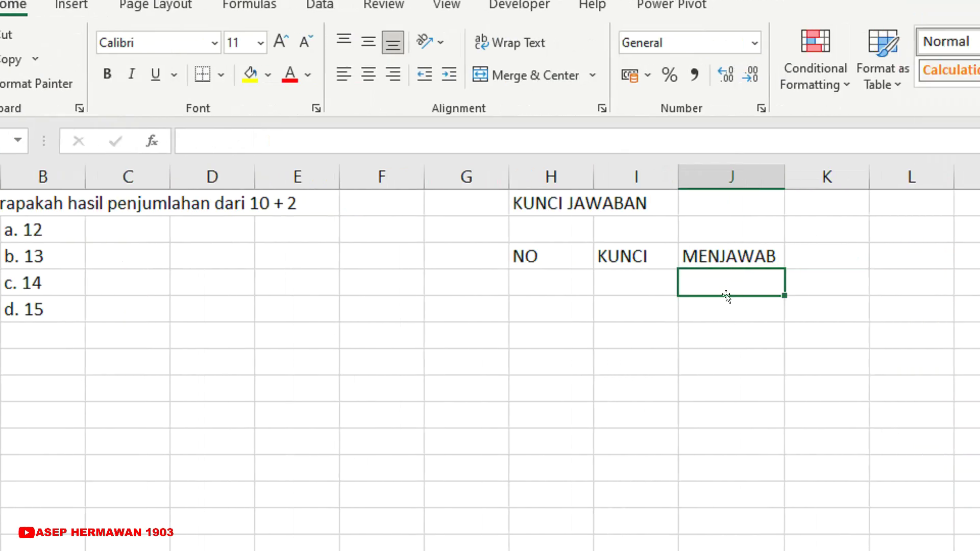
{"action": "left_click", "coordinate": [724, 251]}
{"action": "type", "text": "HASIL"}
{"action": "left_click", "coordinate": [734, 287]}
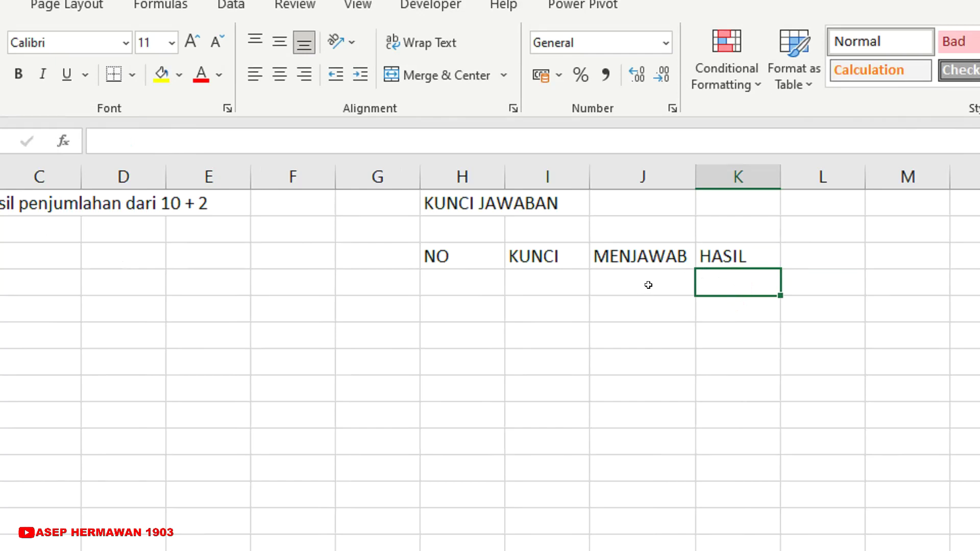
Check the header cells and the empty cells under KUNCI, MENJAWAB and HASIL.
{"action": "left_click", "coordinate": [565, 285]}
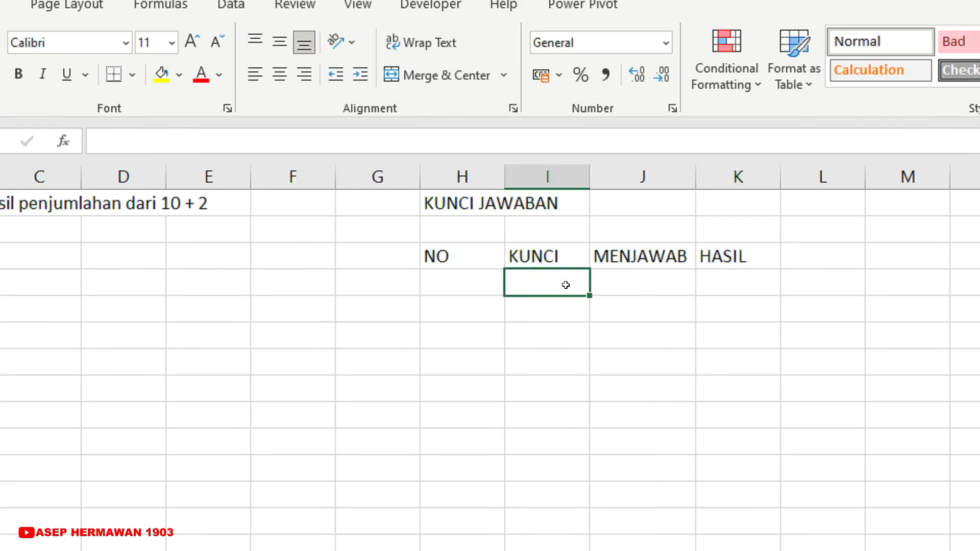
{"action": "left_click", "coordinate": [563, 259]}
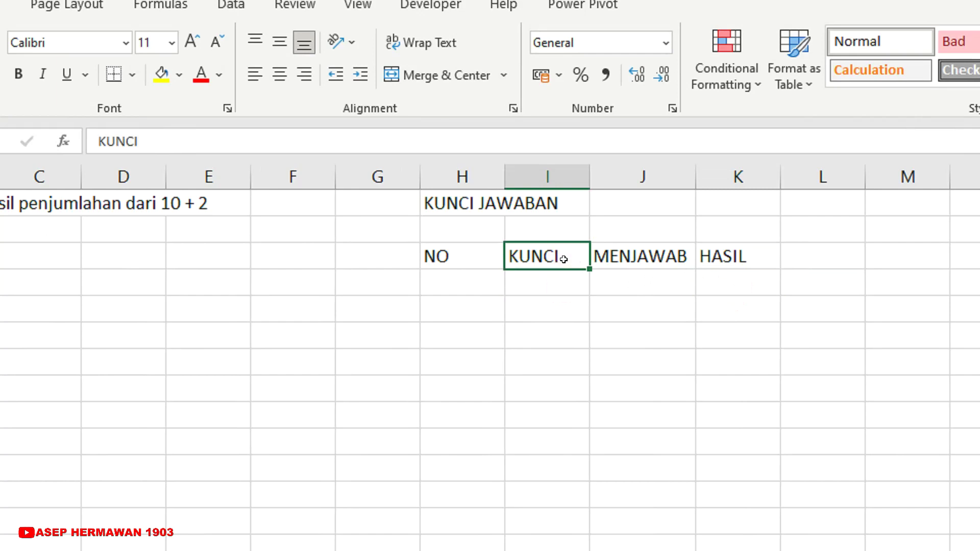
{"action": "left_click", "coordinate": [618, 259]}
{"action": "left_click", "coordinate": [746, 276]}
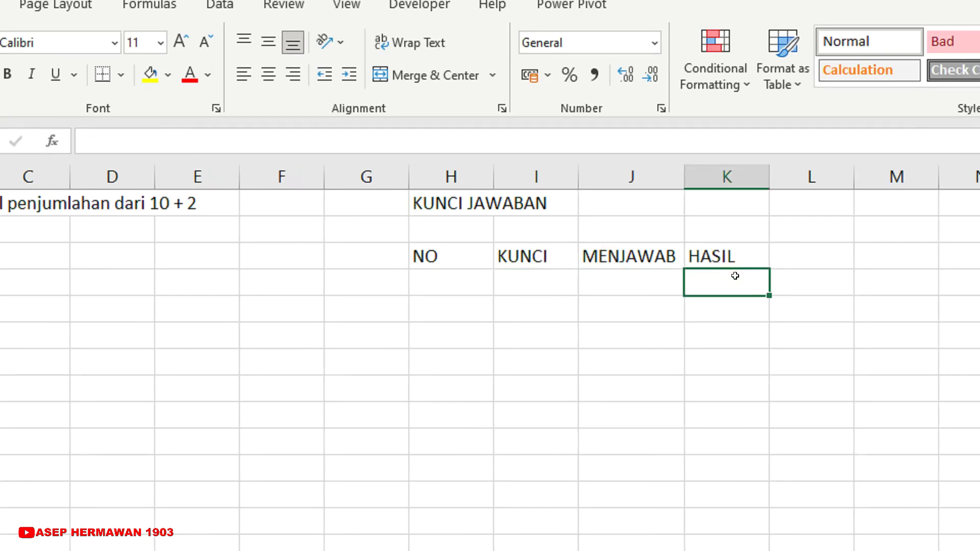
{"action": "left_click", "coordinate": [640, 282]}
{"action": "left_click", "coordinate": [540, 285]}
{"action": "left_click", "coordinate": [593, 288]}
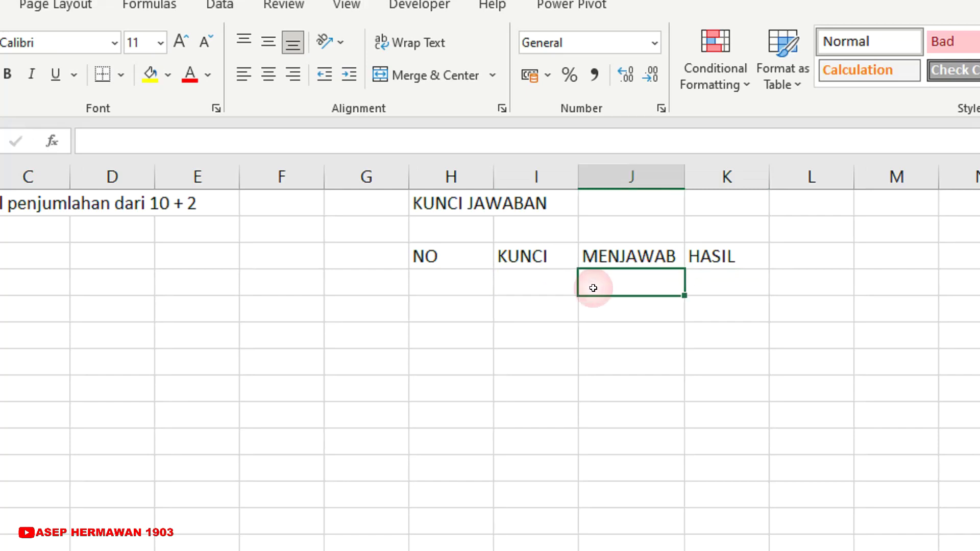
{"action": "left_click", "coordinate": [735, 286]}
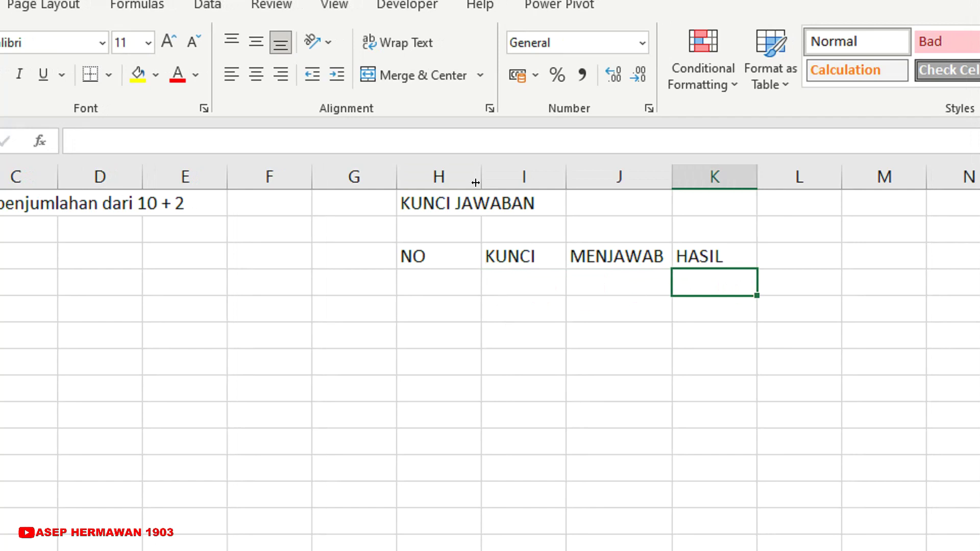
Narrow column H and number the rows 1 to 5 in H4:H8.
{"action": "left_click_drag", "start_coordinate": [476, 182], "coordinate": [445, 183]}
{"action": "left_click", "coordinate": [421, 259]}
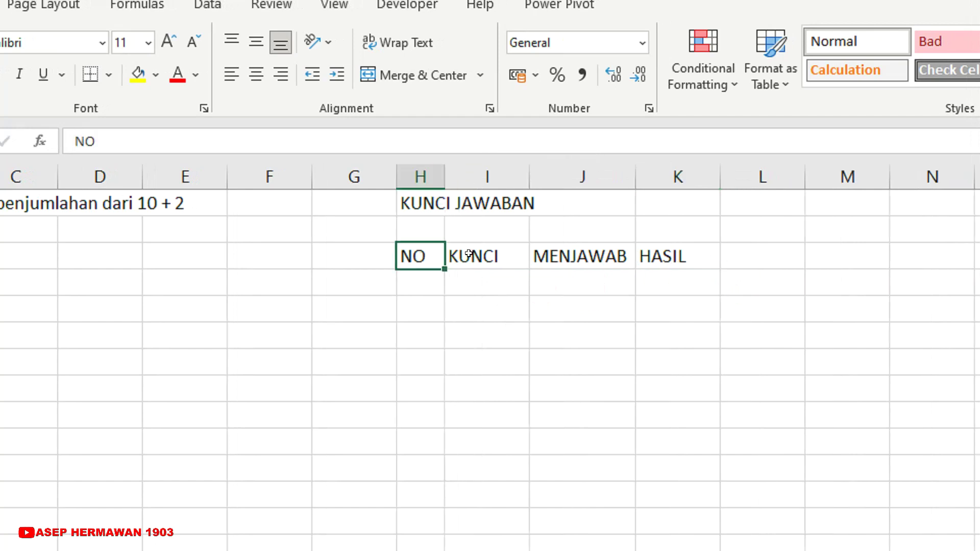
{"action": "left_click_drag", "start_coordinate": [468, 253], "coordinate": [678, 339]}
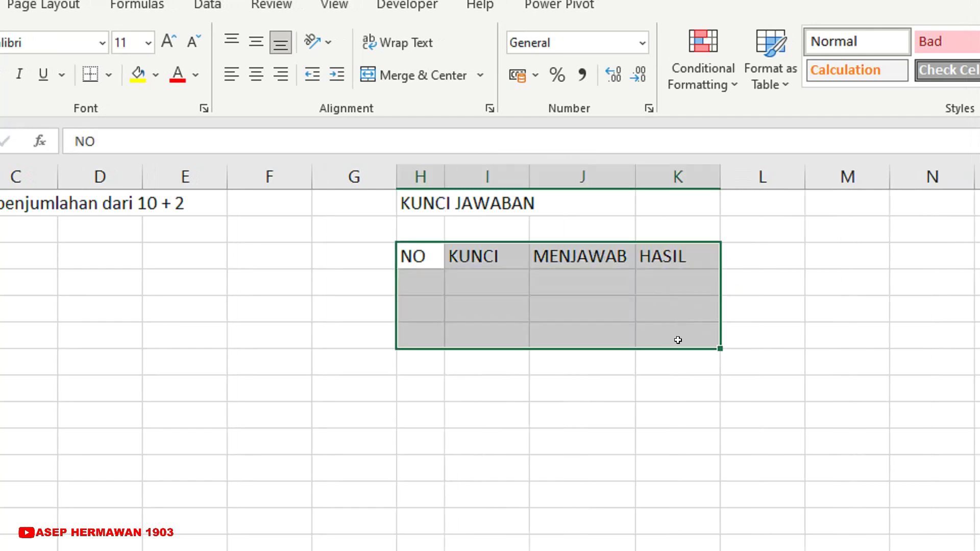
{"action": "left_click", "coordinate": [427, 285]}
{"action": "type", "text": "1"}
{"action": "key", "text": "Return"}
{"action": "type", "text": "2"}
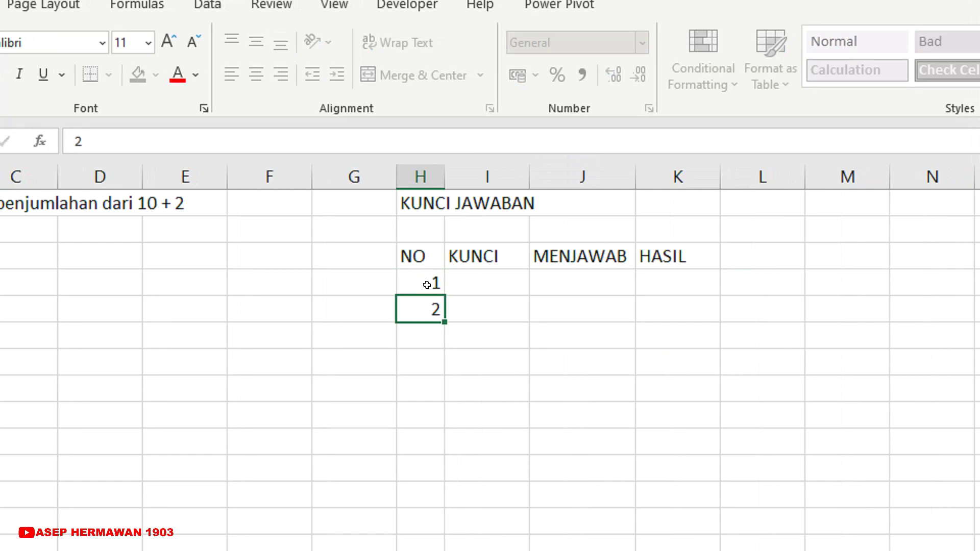
{"action": "key", "text": "Return"}
{"action": "type", "text": "3 4"}
{"action": "key", "text": "Return"}
{"action": "type", "text": "5"}
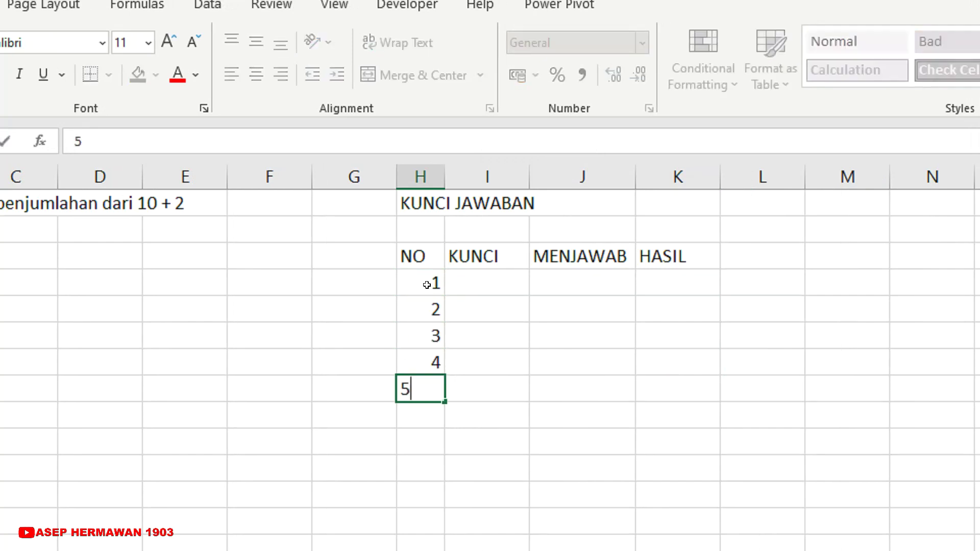
{"action": "key", "text": "Return"}
Give H3:K8 All Borders with Center and Middle Align text.
{"action": "left_click", "coordinate": [427, 285]}
{"action": "left_click_drag", "start_coordinate": [414, 256], "coordinate": [664, 377]}
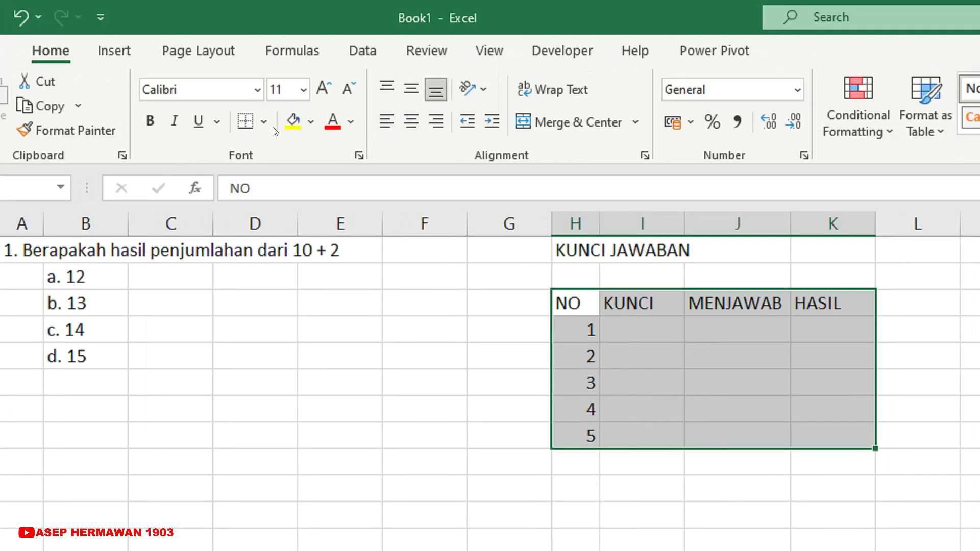
{"action": "left_click", "coordinate": [266, 120]}
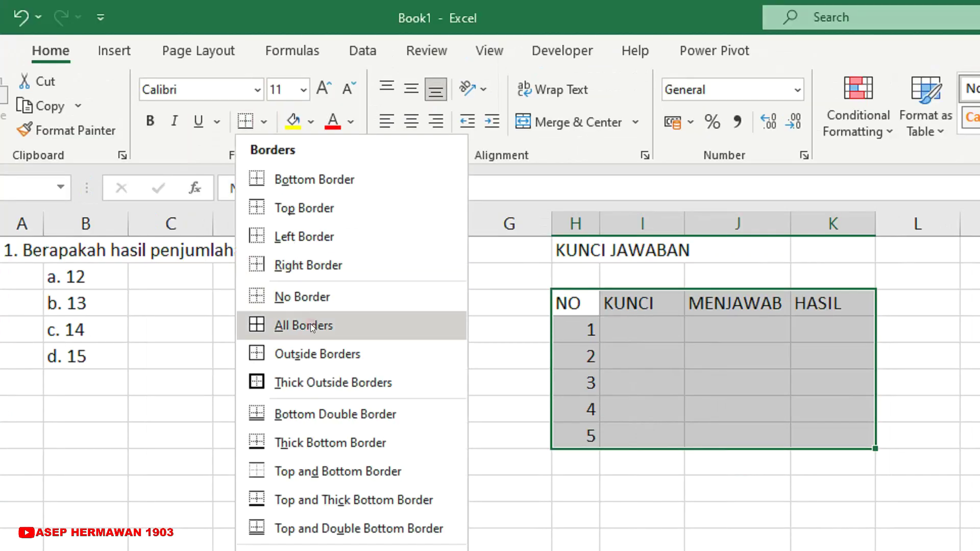
{"action": "left_click", "coordinate": [307, 325]}
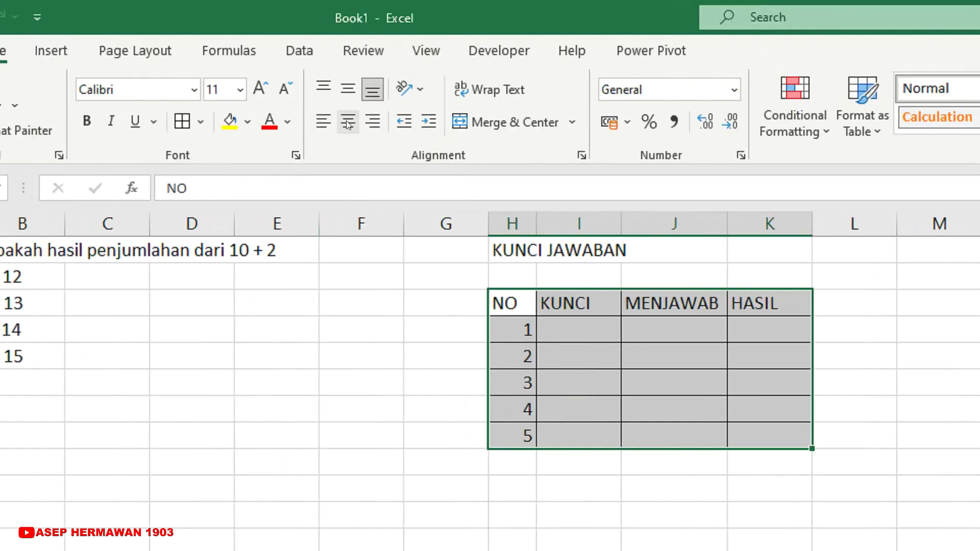
{"action": "left_click", "coordinate": [347, 121]}
{"action": "left_click", "coordinate": [349, 87]}
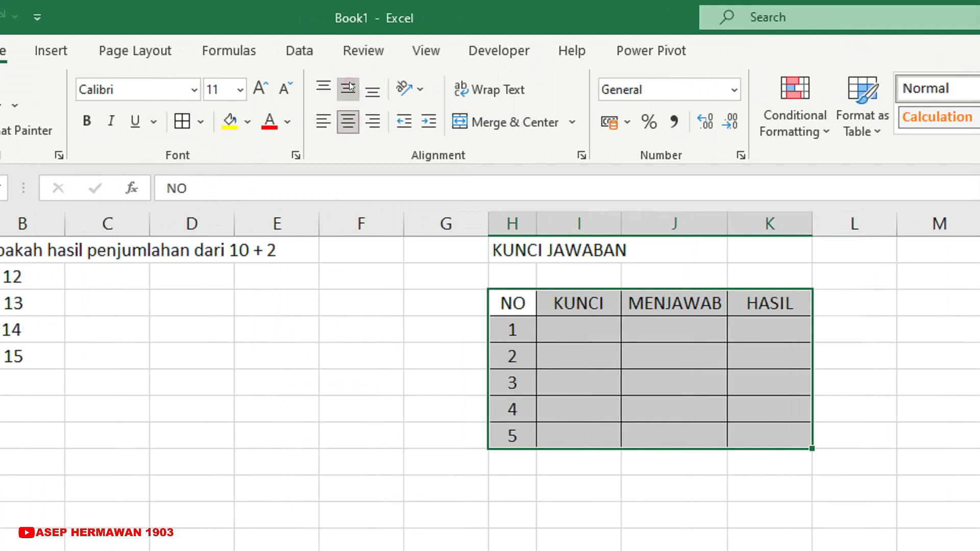
{"action": "left_click", "coordinate": [730, 382]}
{"action": "left_click", "coordinate": [688, 414]}
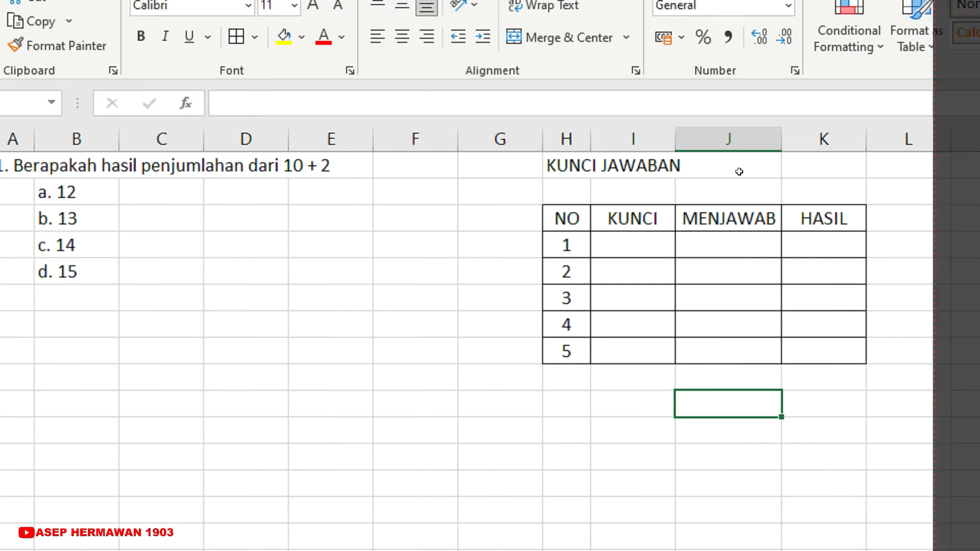
{"action": "left_click_drag", "start_coordinate": [735, 141], "coordinate": [734, 141]}
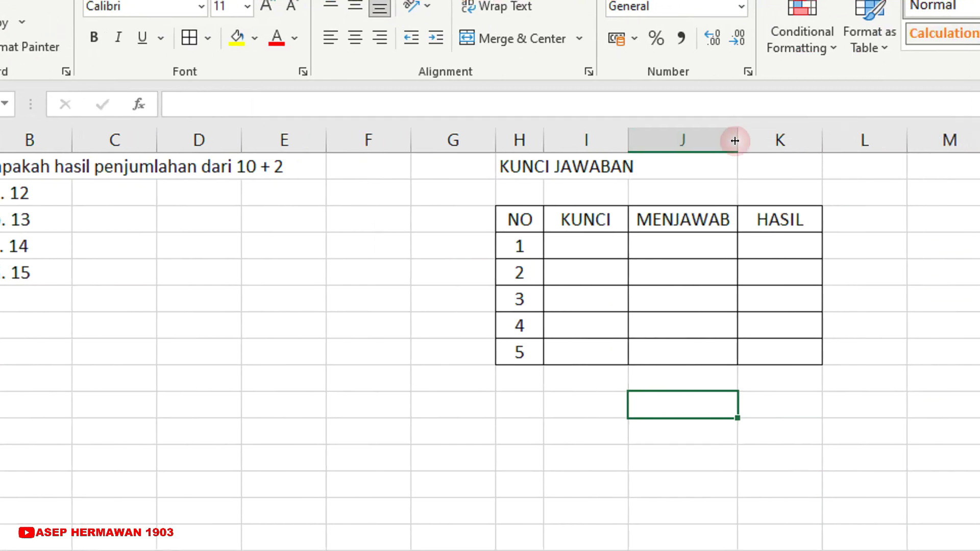
{"action": "left_click", "coordinate": [194, 246]}
{"action": "left_click", "coordinate": [84, 196]}
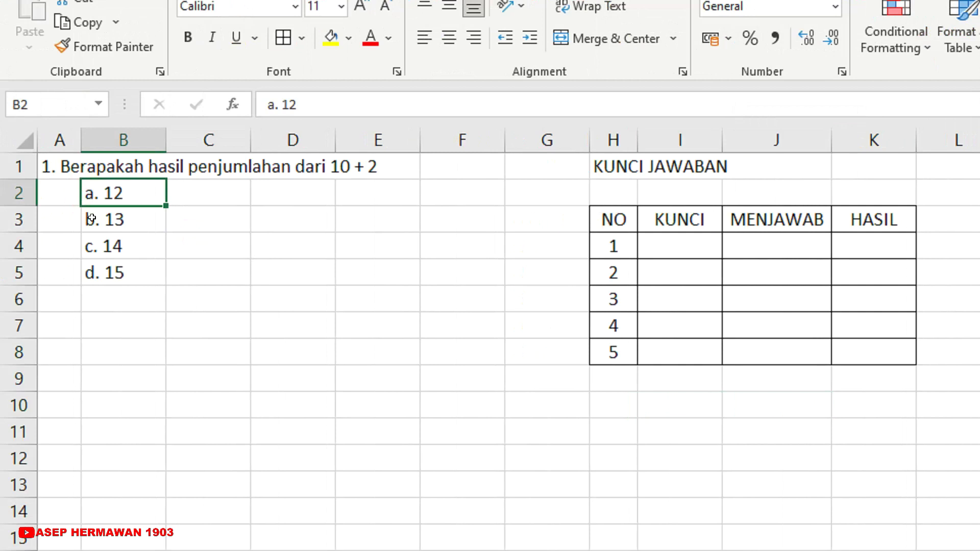
{"action": "left_click", "coordinate": [139, 225]}
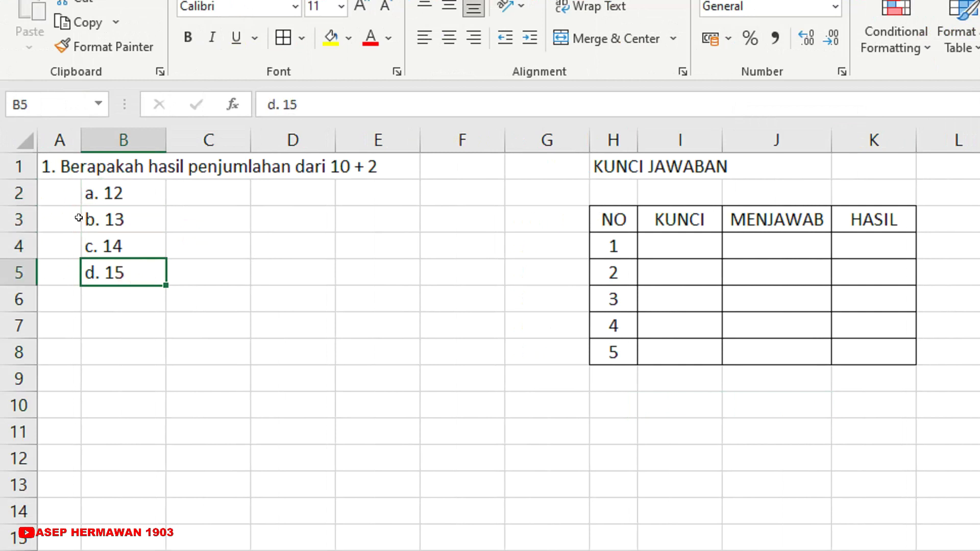
{"action": "left_click", "coordinate": [58, 202]}
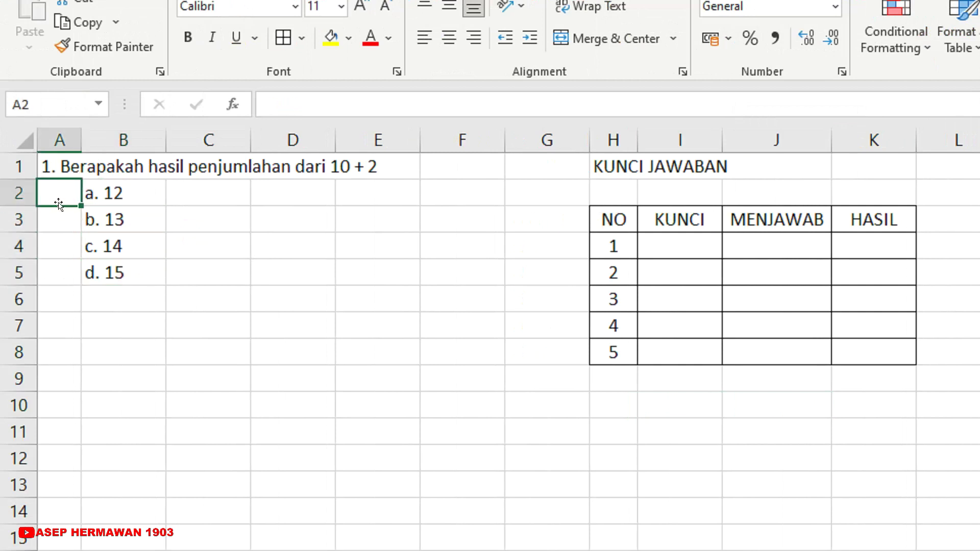
{"action": "left_click", "coordinate": [71, 294]}
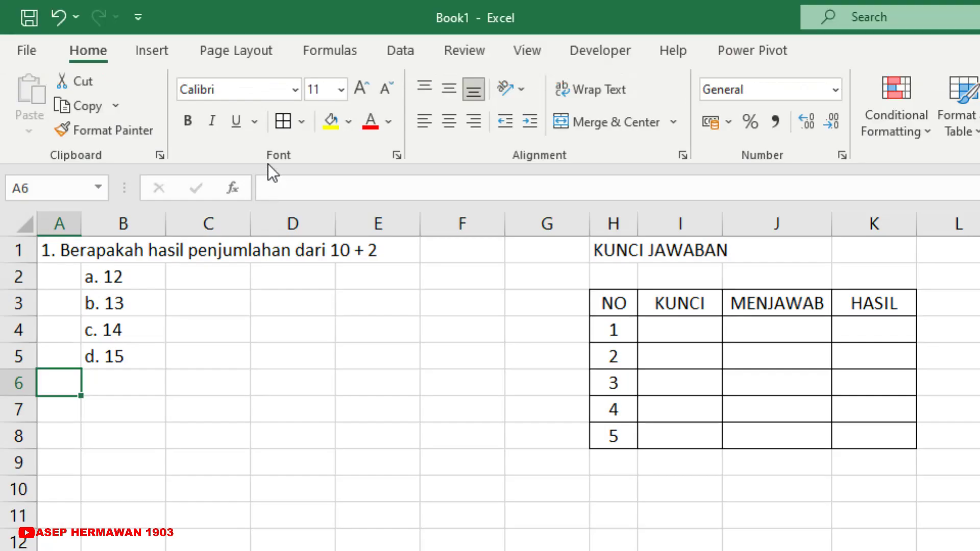
{"action": "left_click", "coordinate": [601, 50]}
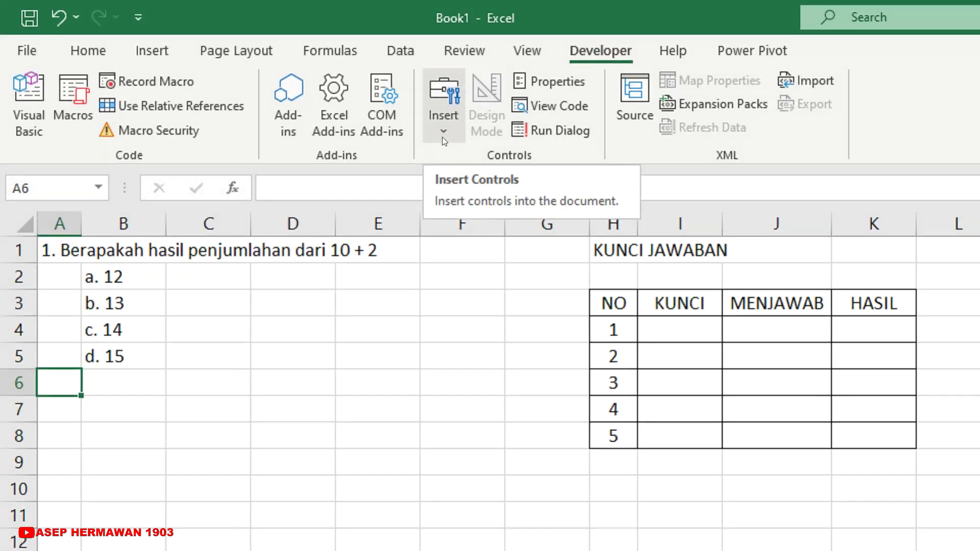
Pick Option Button (Form Control) from the Developer Insert controls list.
{"action": "key", "text": "Return"}
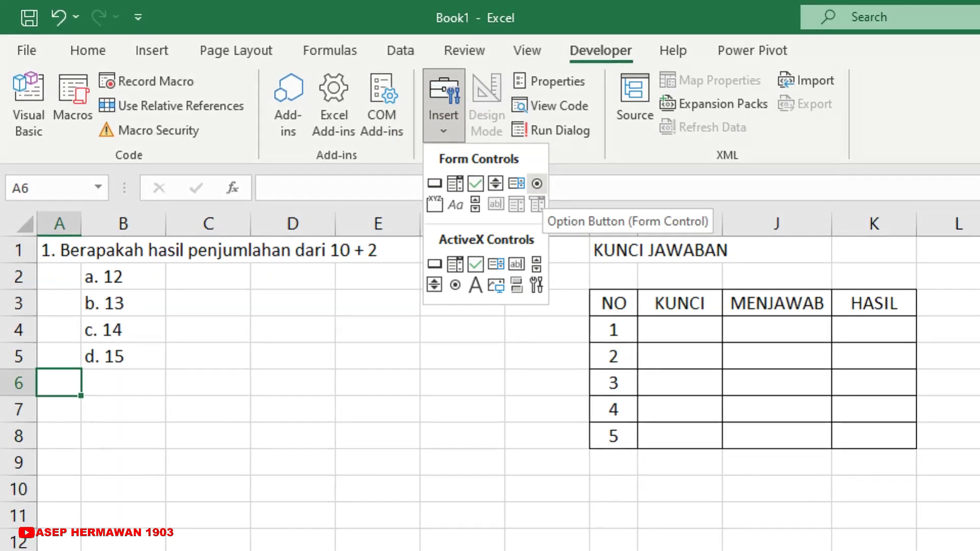
{"action": "left_click", "coordinate": [536, 183]}
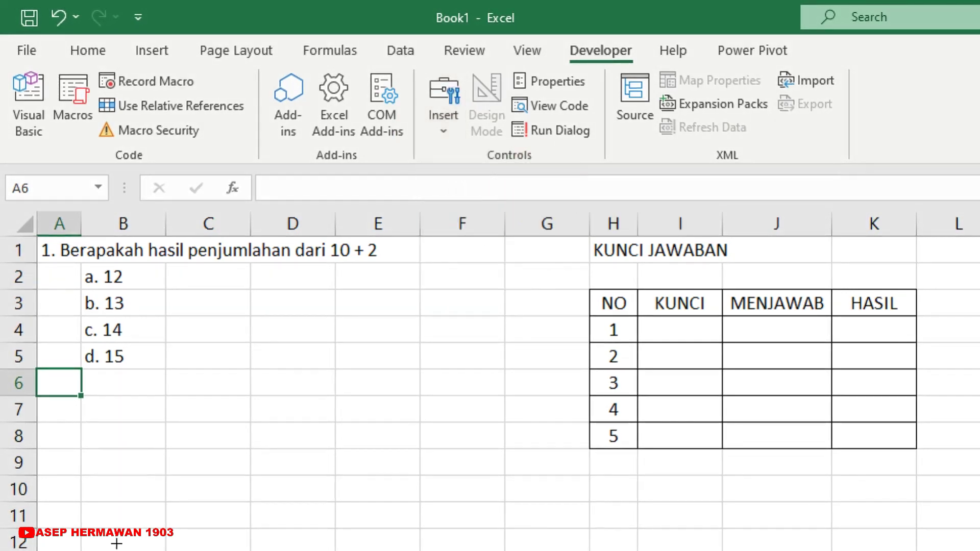
Place an option button beside a. 12 in cell A2 and delete its caption text.
{"action": "left_click", "coordinate": [57, 271]}
{"action": "left_click_drag", "start_coordinate": [212, 542], "coordinate": [172, 524]}
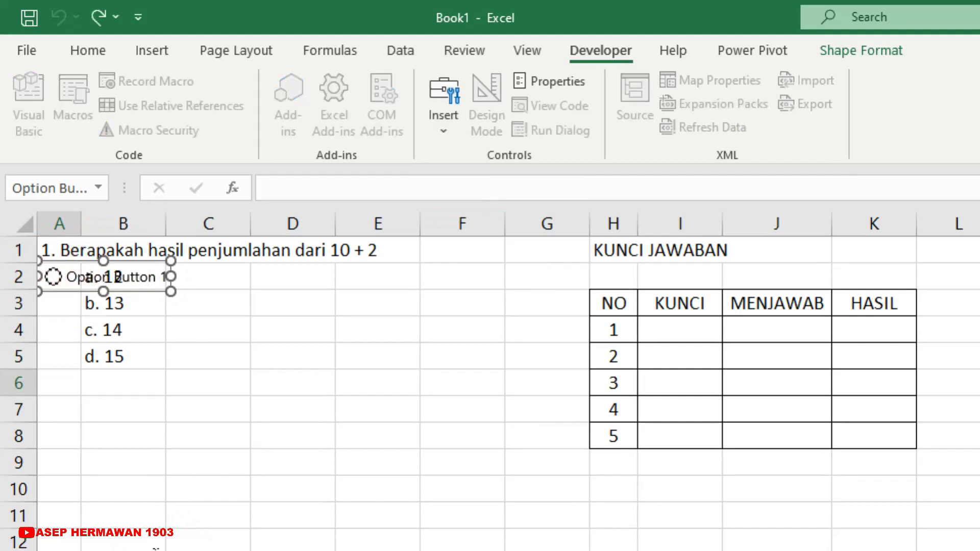
{"action": "key", "text": "Delete"}
{"action": "key", "text": "Delete"}
{"action": "key", "text": "Delete"}
{"action": "key", "text": "Delete"}
{"action": "key", "text": "Delete"}
{"action": "key", "text": "Delete"}
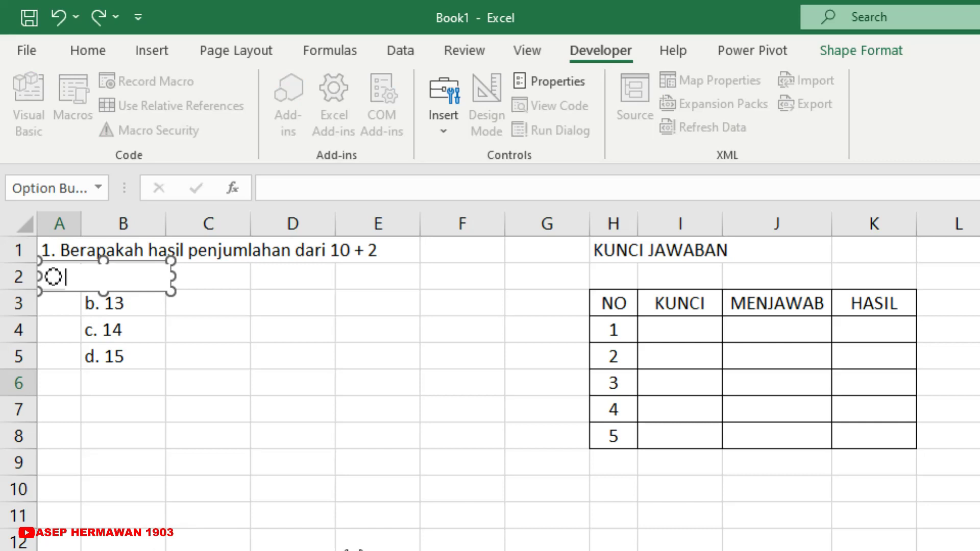
{"action": "key", "text": "Escape"}
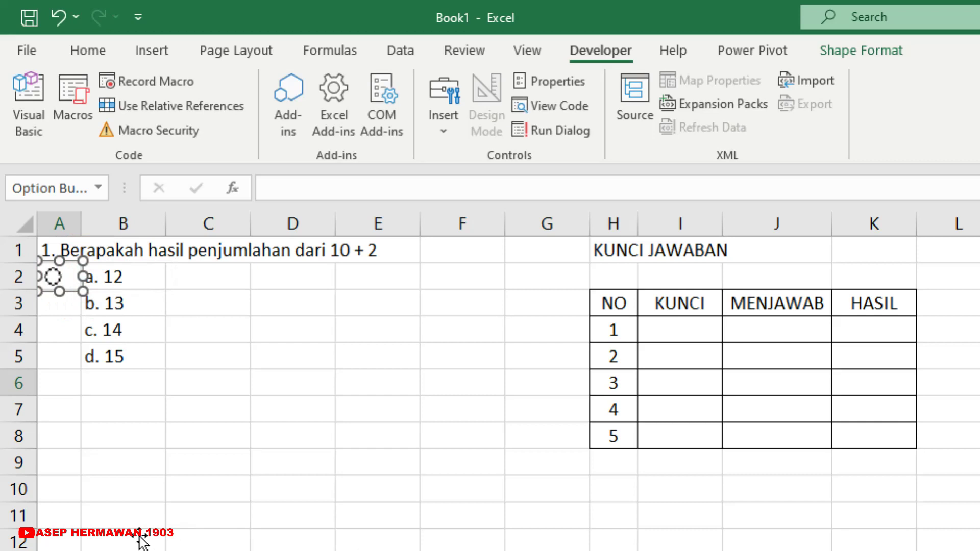
{"action": "key", "text": "Escape"}
{"action": "left_click", "coordinate": [58, 276], "text": "ctrl"}
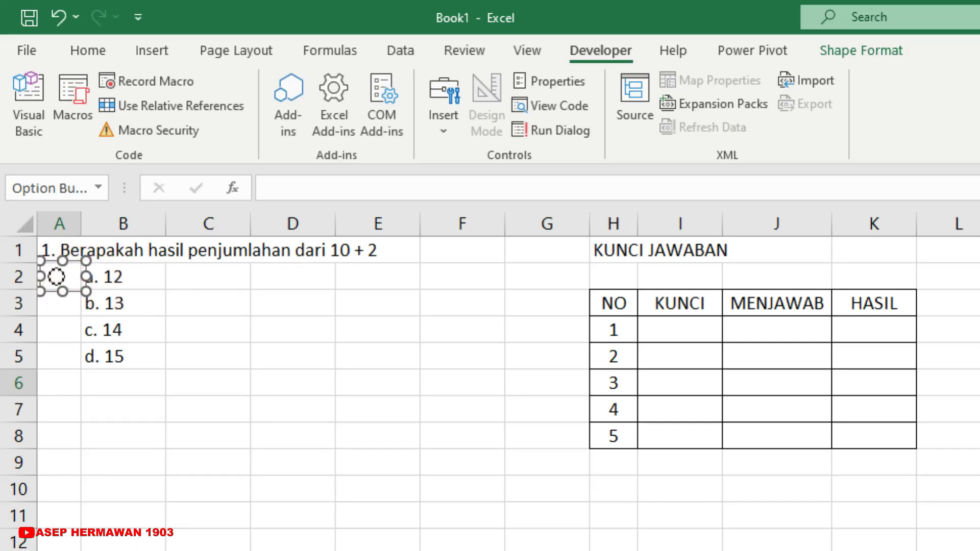
{"action": "left_click", "coordinate": [188, 304]}
{"action": "left_click", "coordinate": [216, 415]}
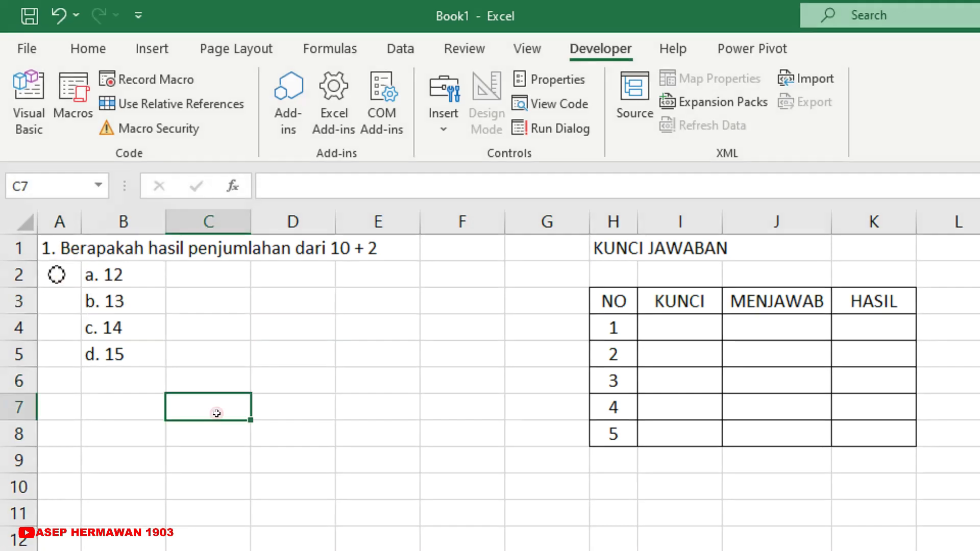
{"action": "right_click", "coordinate": [63, 278]}
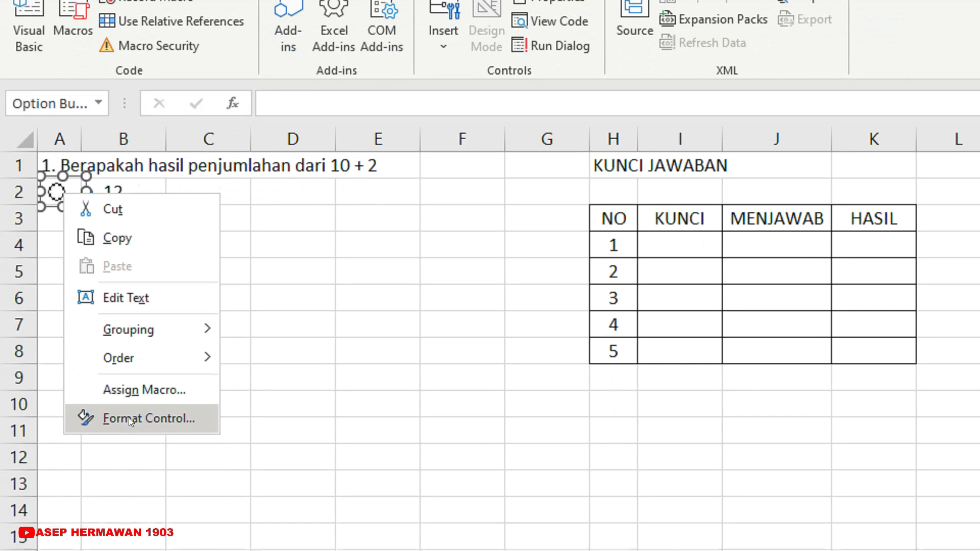
Set the option button's Format Control cell link to $J$4.
{"action": "left_click", "coordinate": [164, 414]}
{"action": "left_click_drag", "start_coordinate": [684, 319], "coordinate": [490, 261]}
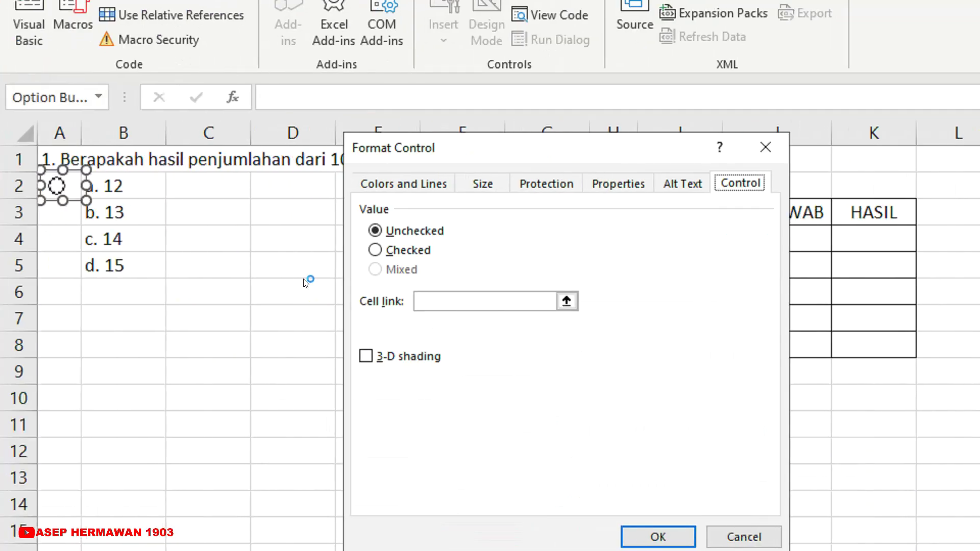
{"action": "left_click_drag", "start_coordinate": [574, 156], "coordinate": [442, 136]}
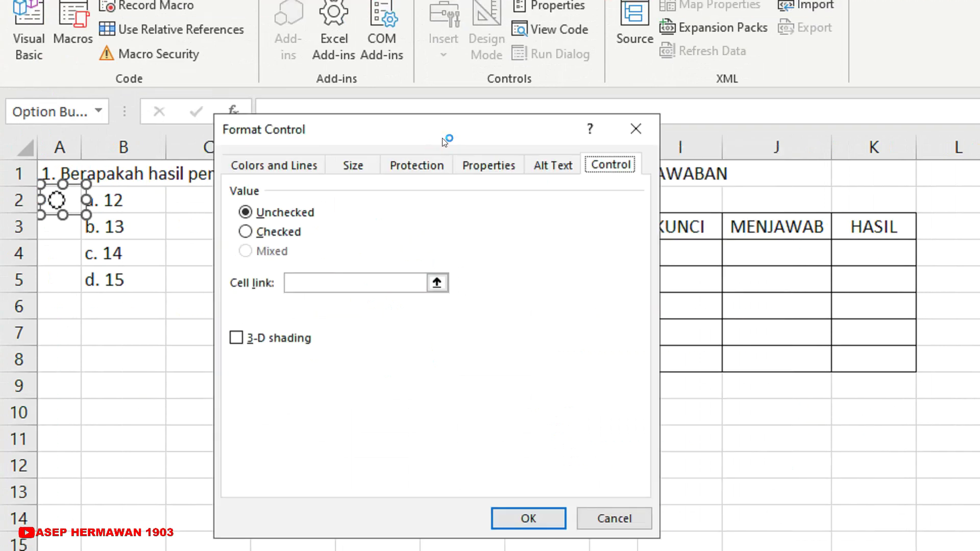
{"action": "left_click", "coordinate": [395, 286]}
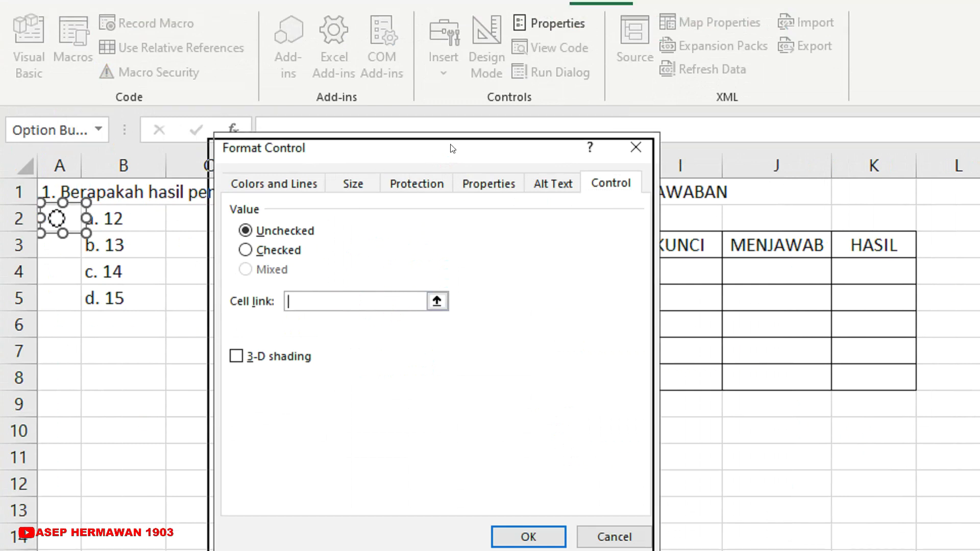
{"action": "left_click_drag", "start_coordinate": [449, 146], "coordinate": [354, 207]}
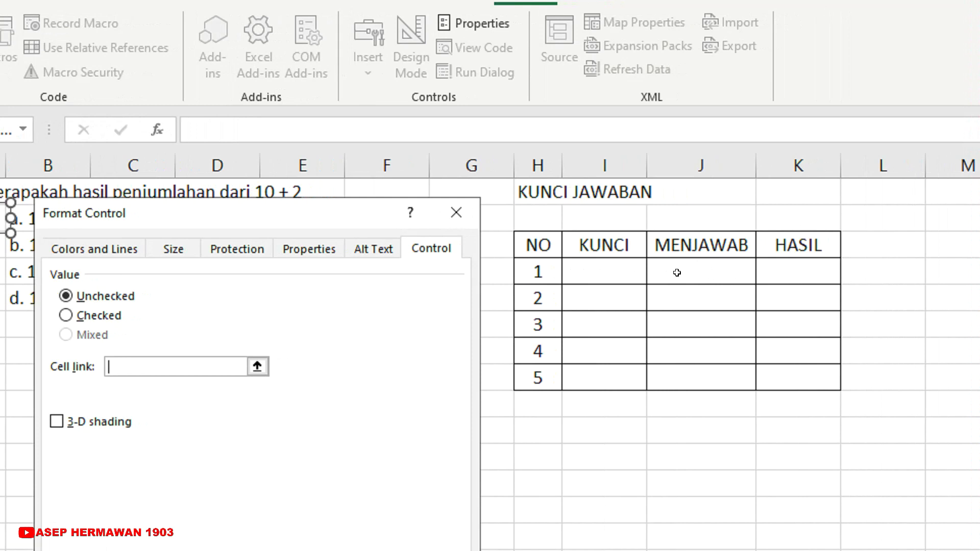
{"action": "left_click", "coordinate": [692, 262]}
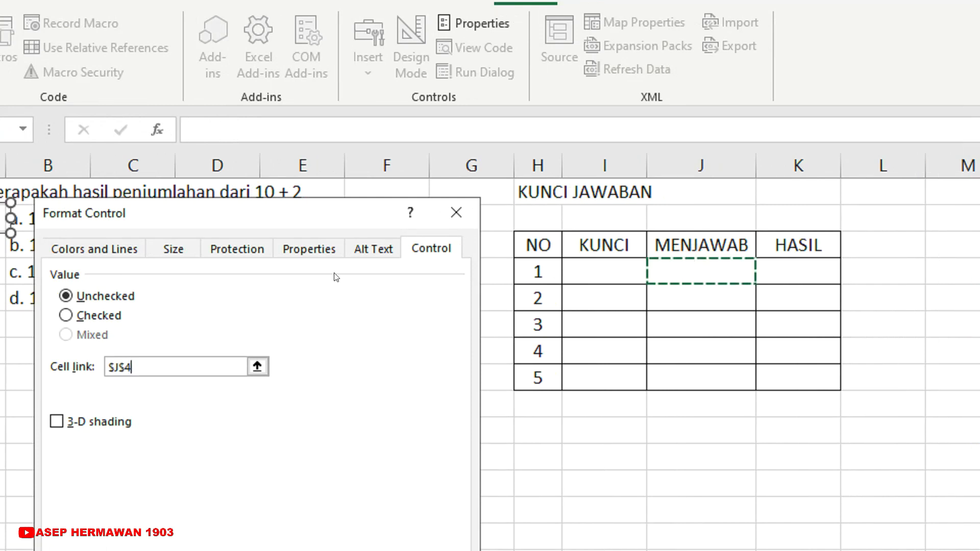
Turn off Locked and Lock text on the Protection tab and apply.
{"action": "left_click", "coordinate": [255, 259]}
{"action": "left_click", "coordinate": [133, 275]}
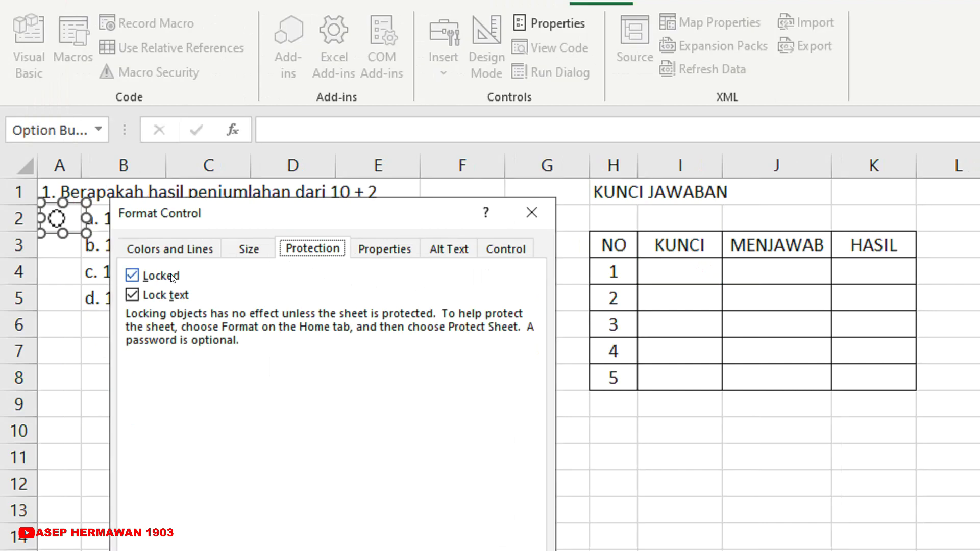
{"action": "left_click", "coordinate": [173, 295]}
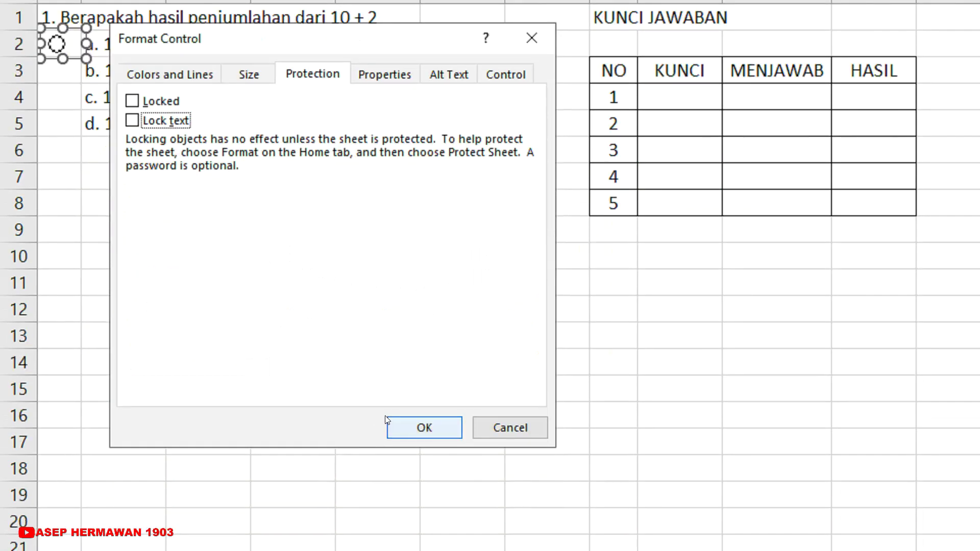
{"action": "left_click", "coordinate": [416, 414]}
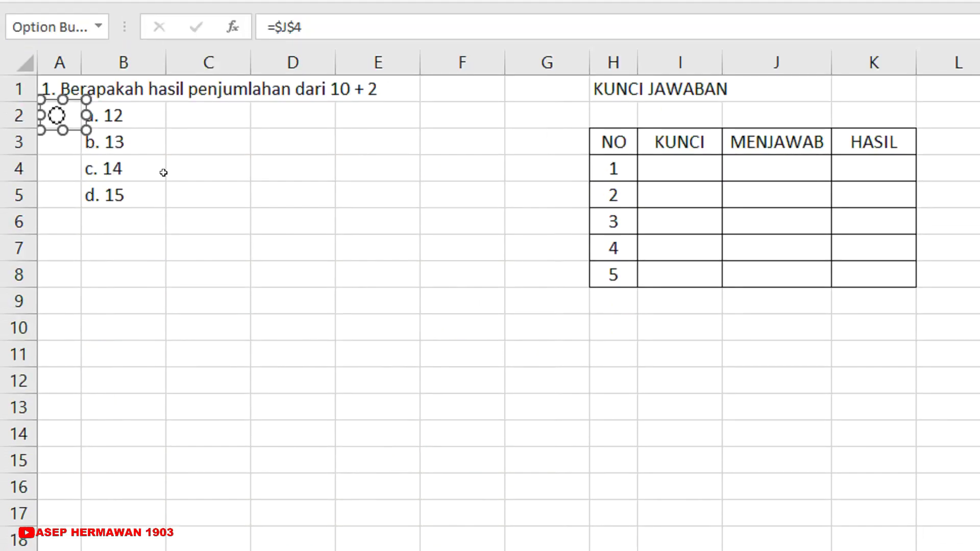
{"action": "left_click", "coordinate": [123, 141]}
Copy cell A2 with its option button and paste it into A3:A5.
{"action": "left_click", "coordinate": [69, 141]}
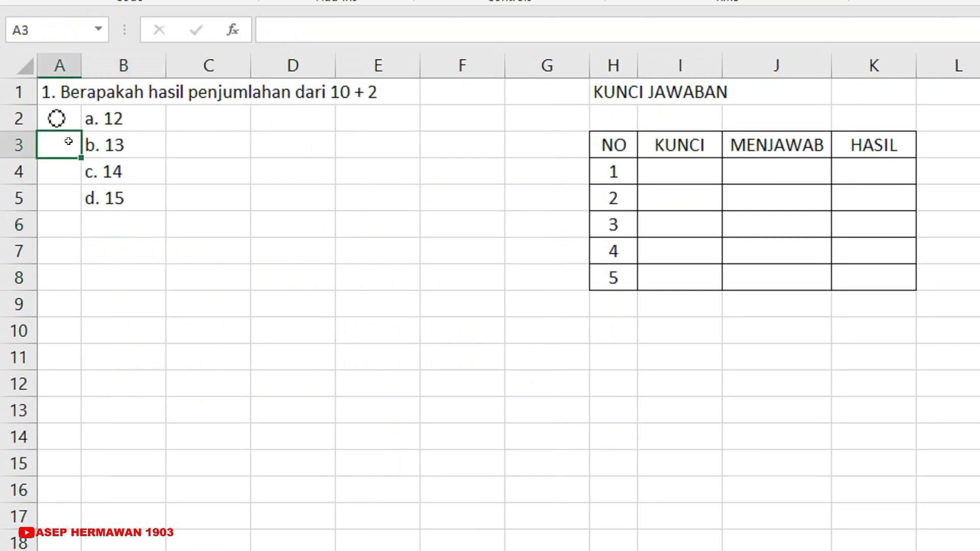
{"action": "key", "text": "Up"}
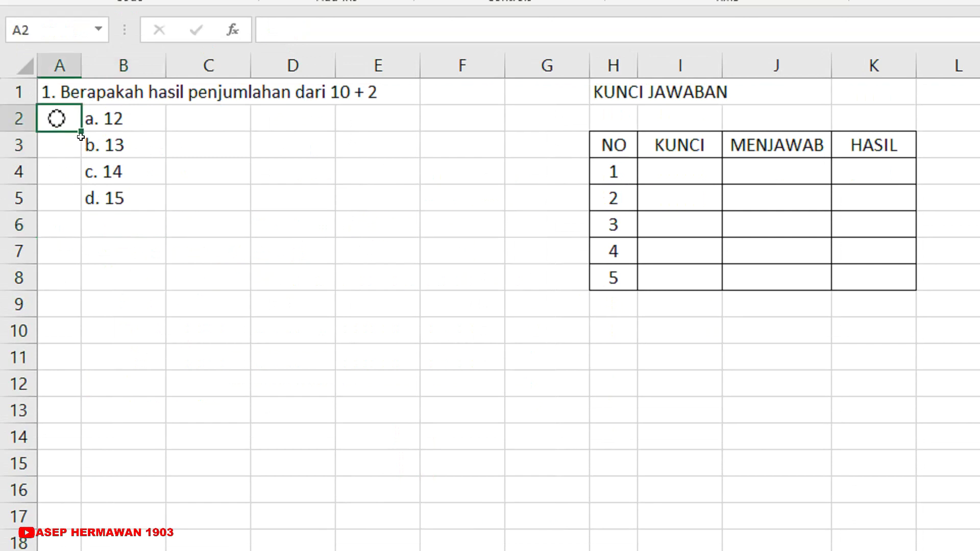
{"action": "left_click", "coordinate": [79, 137]}
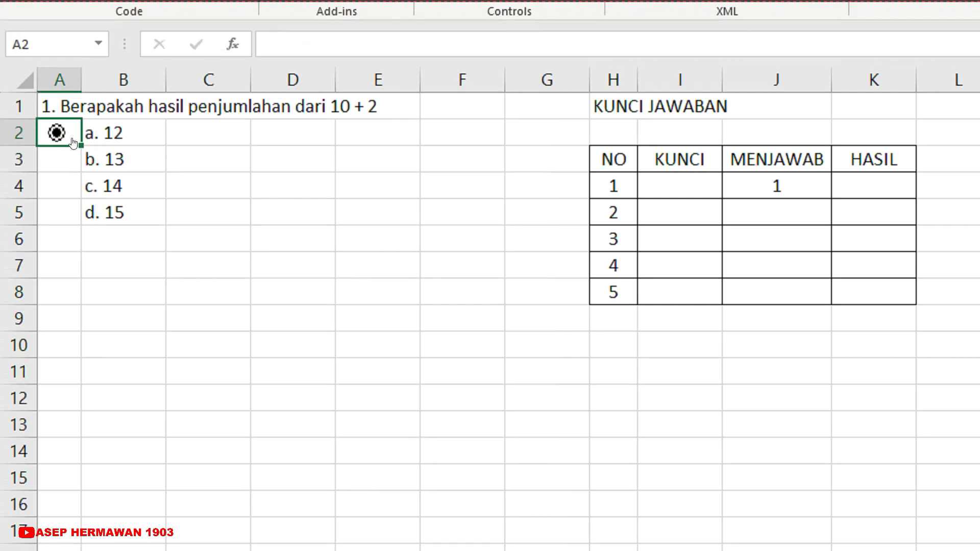
{"action": "left_click", "coordinate": [71, 148]}
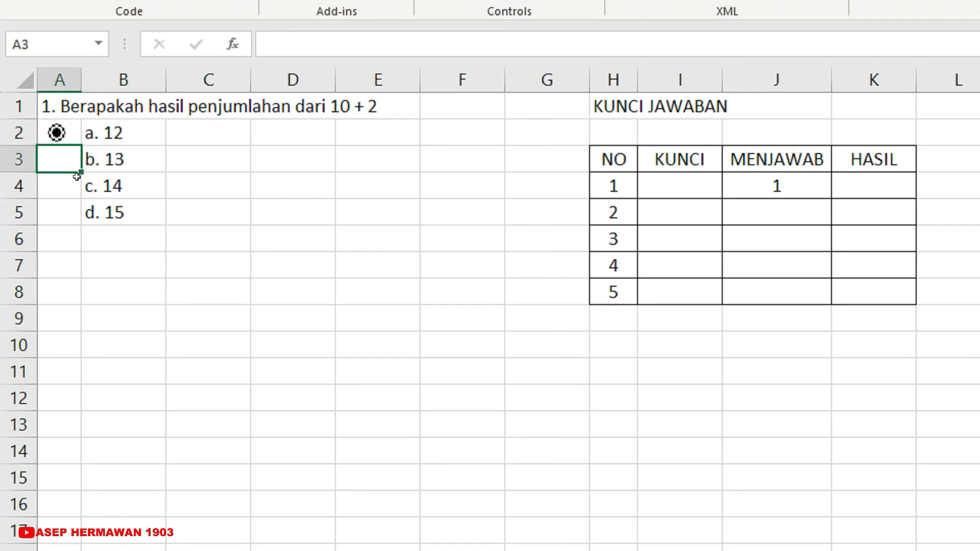
{"action": "key", "text": "Up"}
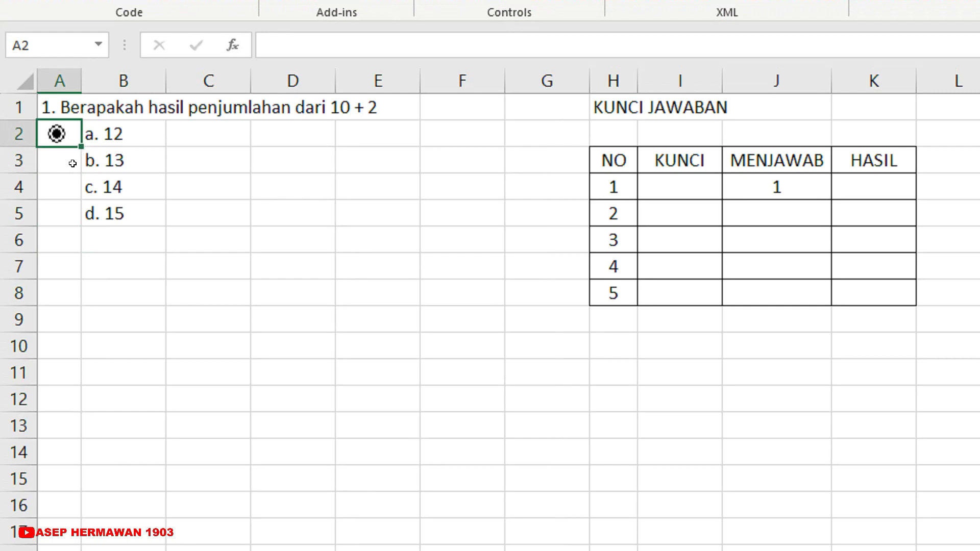
{"action": "key", "text": "ctrl+c"}
{"action": "left_click_drag", "start_coordinate": [73, 163], "coordinate": [64, 217]}
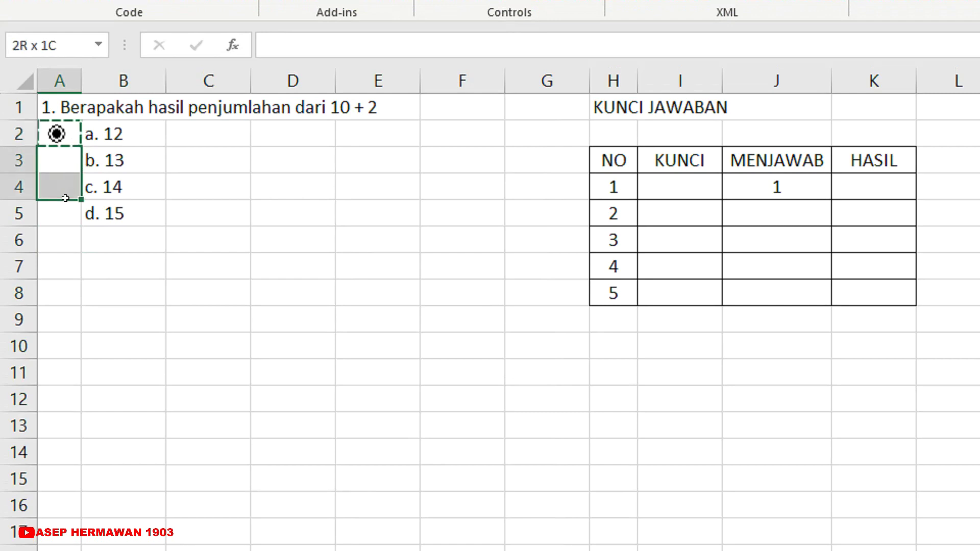
{"action": "key", "text": "ctrl+v"}
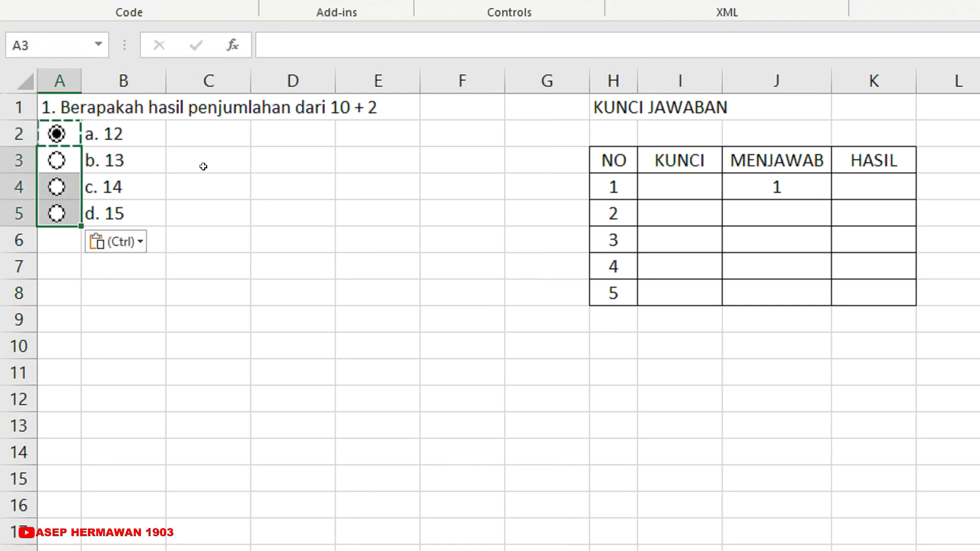
Test each option button against J4, ending with b. 13 selected.
{"action": "left_click", "coordinate": [205, 166]}
{"action": "left_click", "coordinate": [57, 161]}
{"action": "left_click", "coordinate": [58, 186]}
{"action": "left_click", "coordinate": [57, 213]}
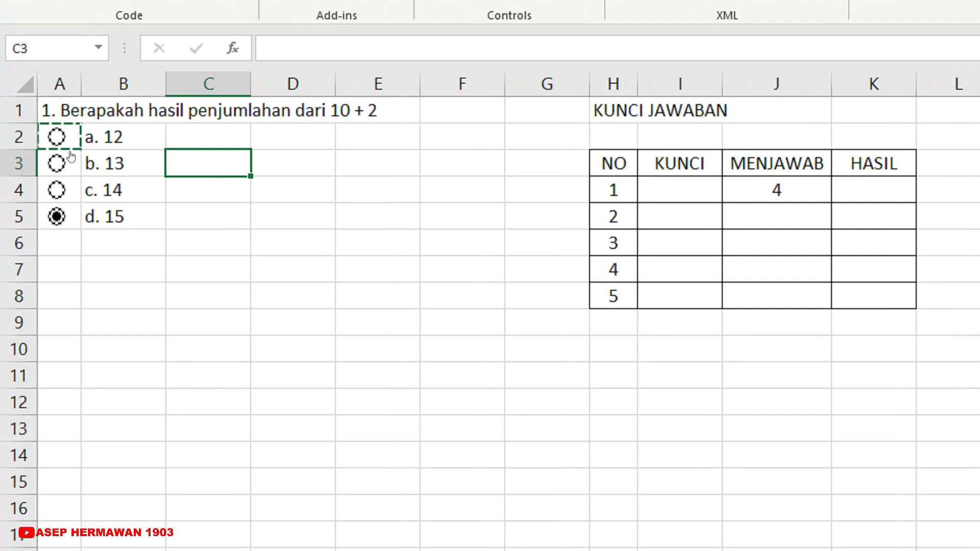
{"action": "left_click", "coordinate": [57, 141]}
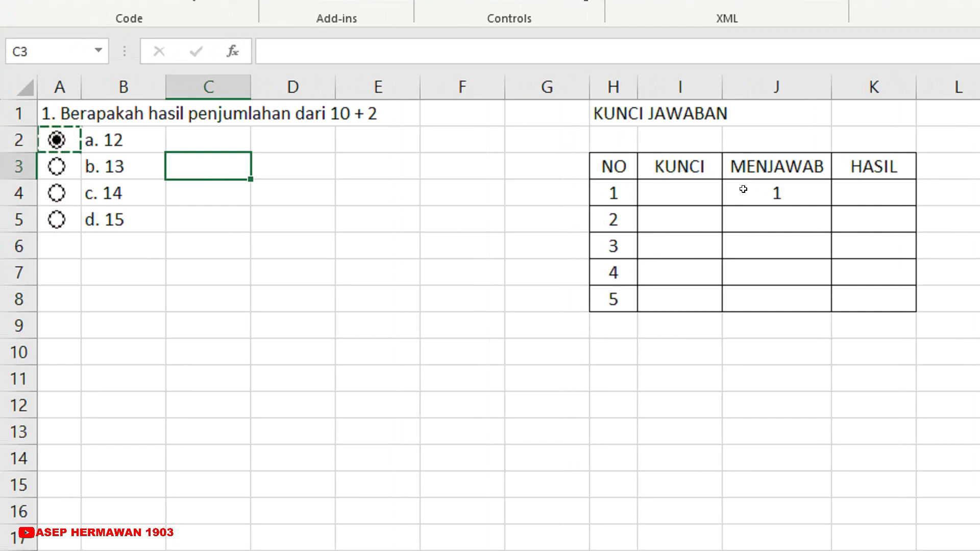
{"action": "left_click", "coordinate": [744, 191]}
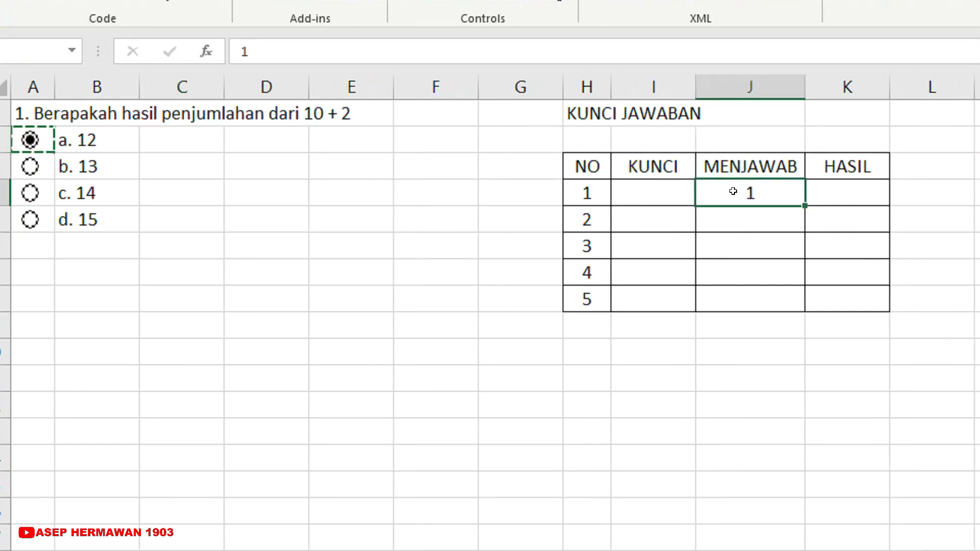
{"action": "left_click", "coordinate": [56, 166]}
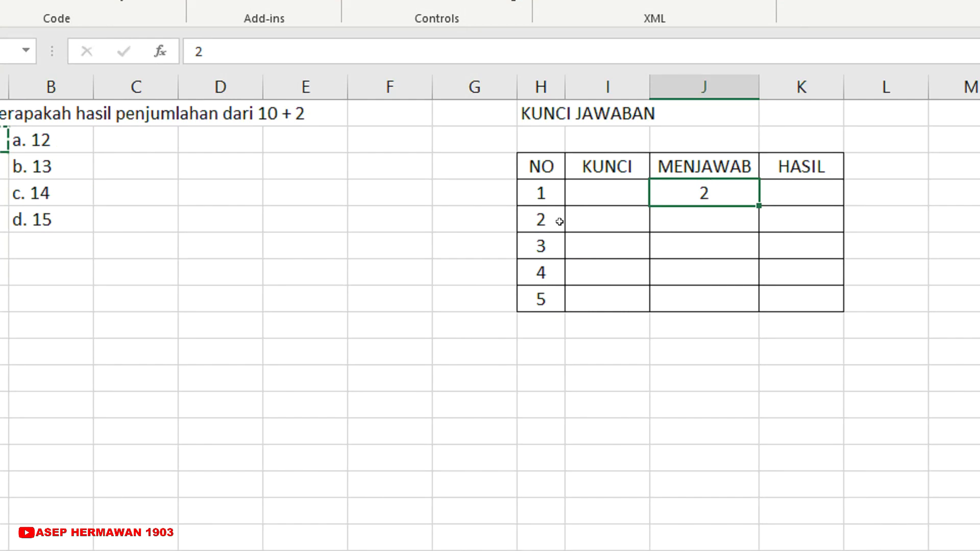
{"action": "left_click", "coordinate": [302, 199]}
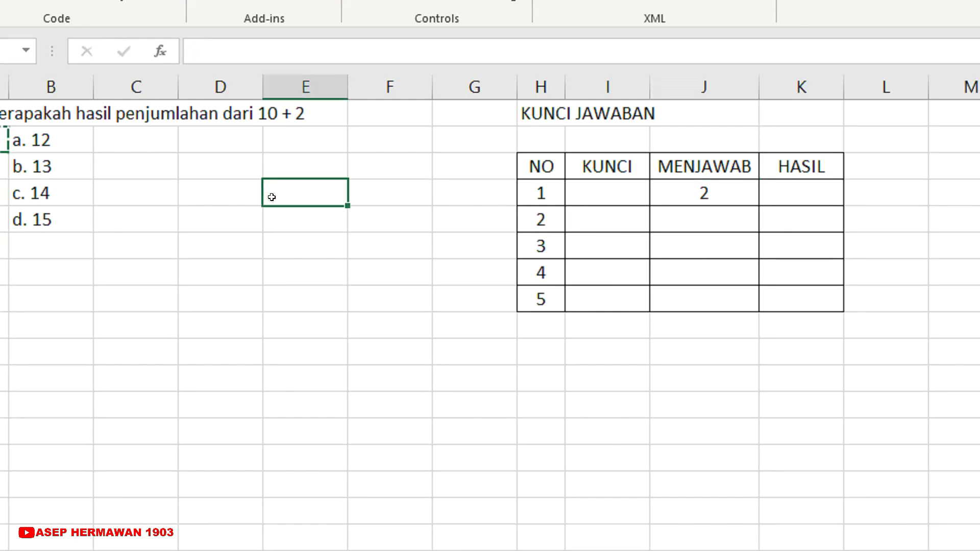
Enter 1 as the KUNCI answer for question 1 in I4.
{"action": "left_click", "coordinate": [615, 197]}
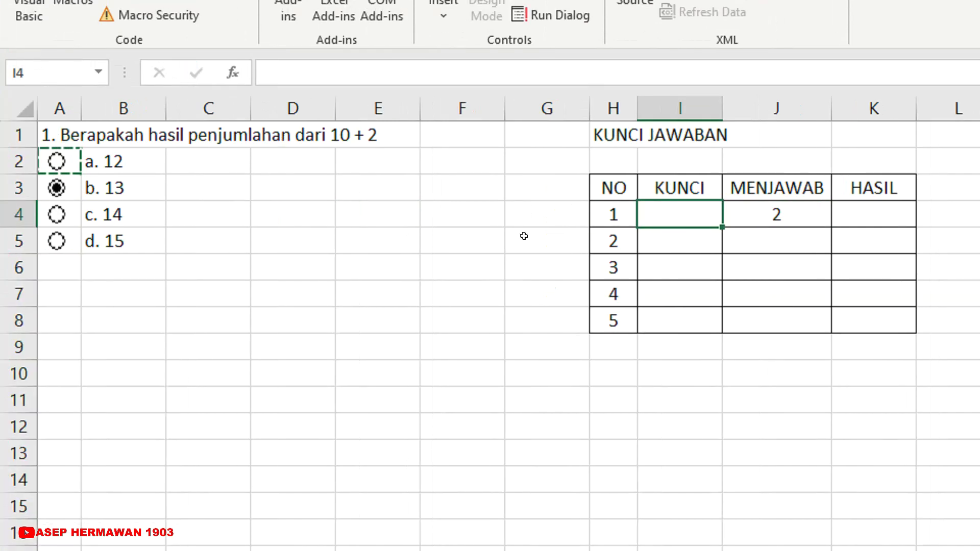
{"action": "type", "text": "1"}
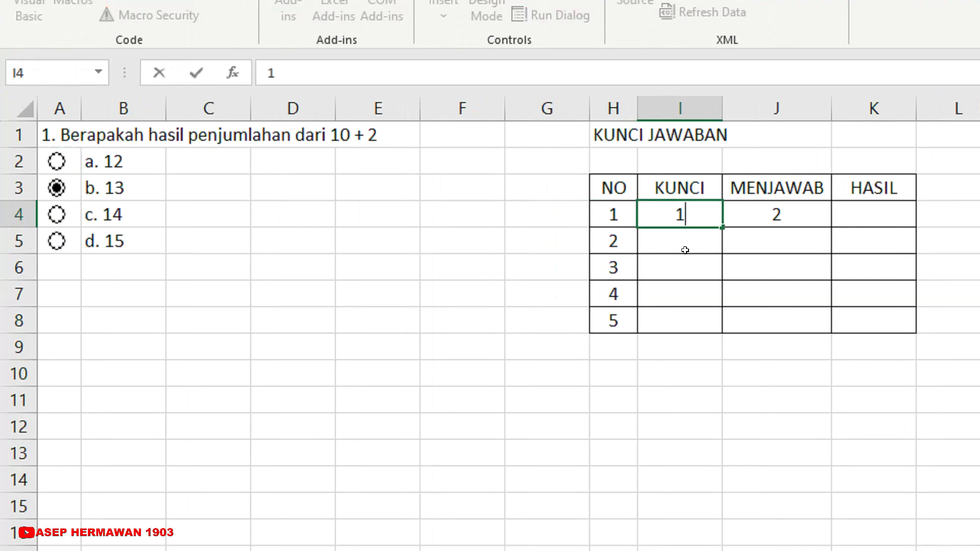
{"action": "key", "text": "Return"}
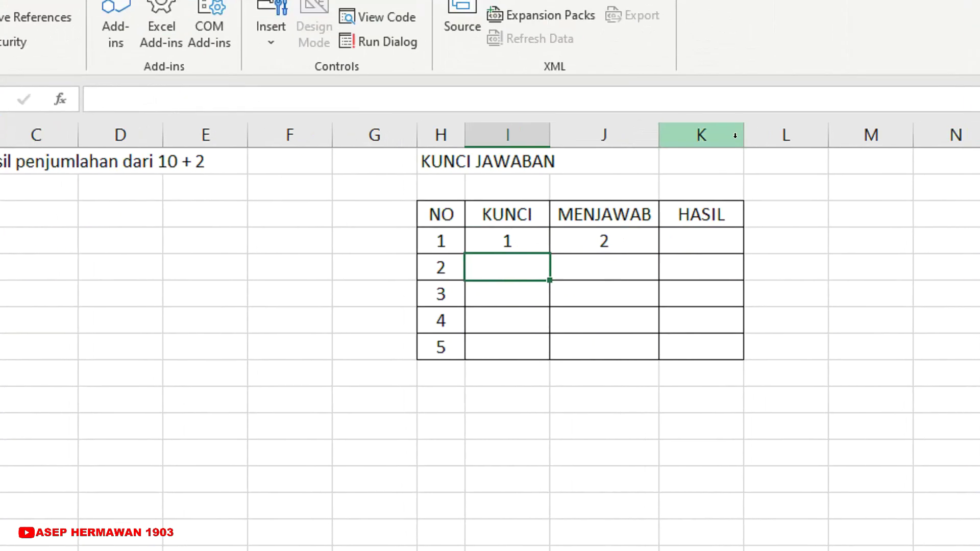
Enter =IF(I4=J4;"1";"") in HASIL cell K4.
{"action": "left_click", "coordinate": [676, 246]}
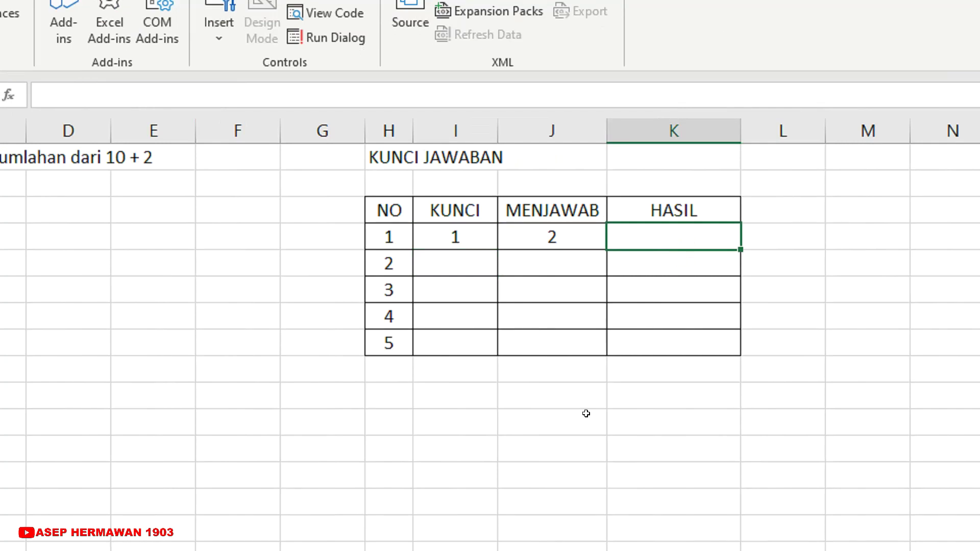
{"action": "type", "text": "=IF"}
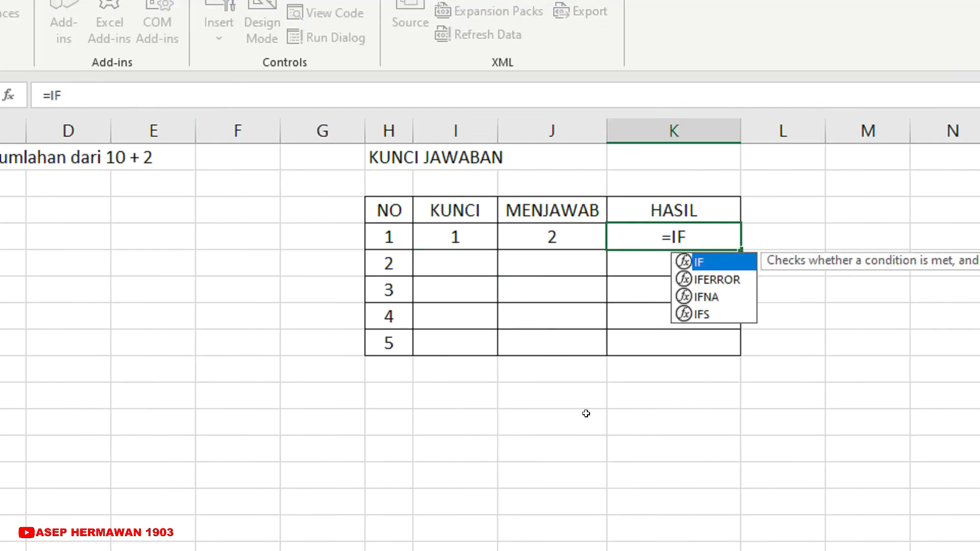
{"action": "type", "text": "("}
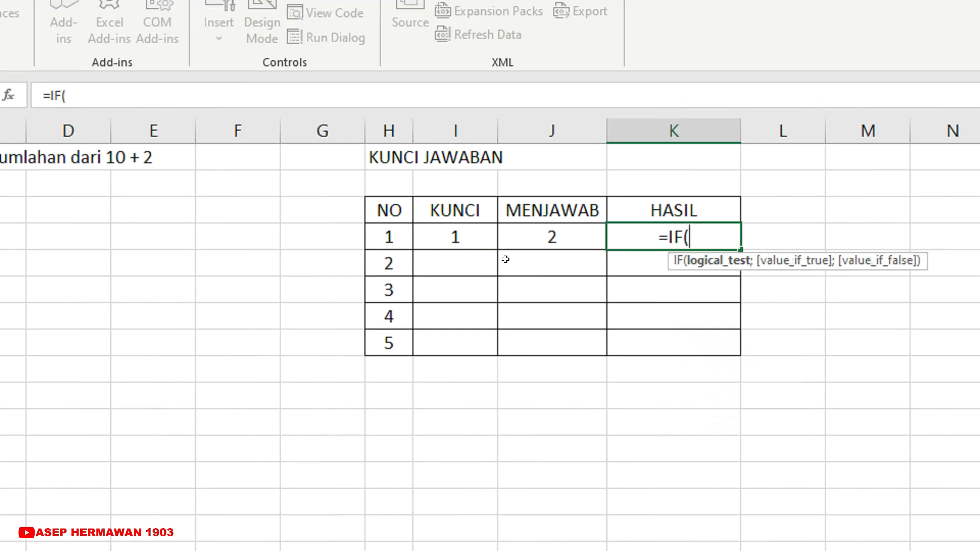
{"action": "left_click", "coordinate": [461, 235]}
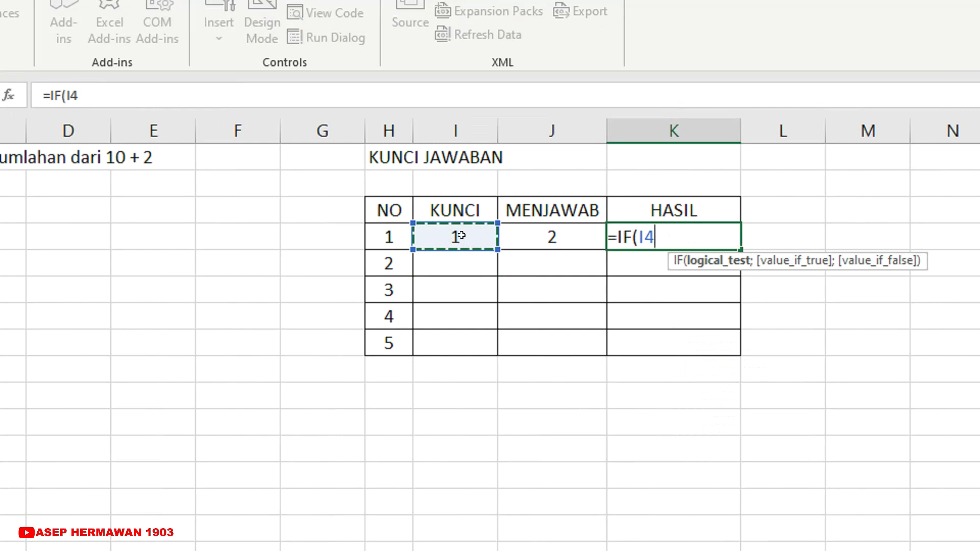
{"action": "type", "text": "="}
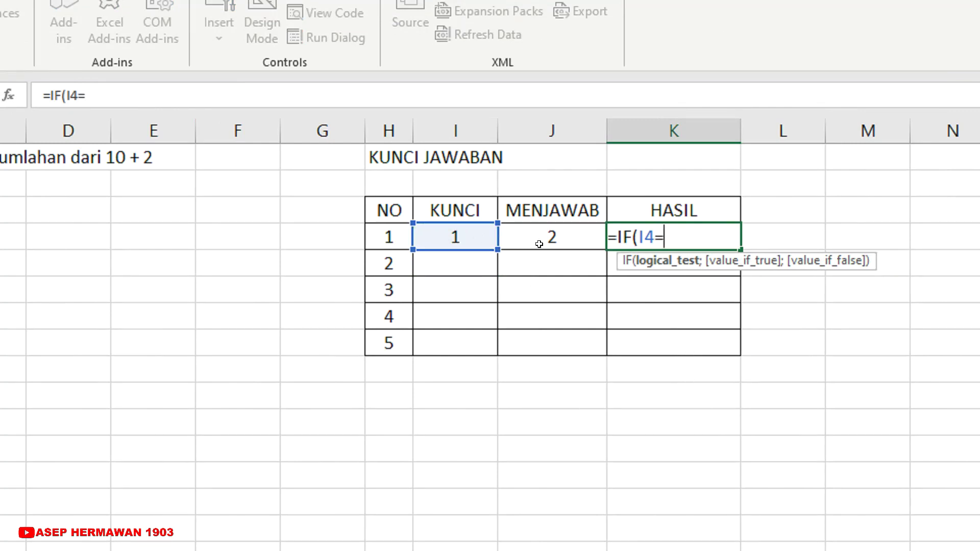
{"action": "left_click", "coordinate": [539, 242]}
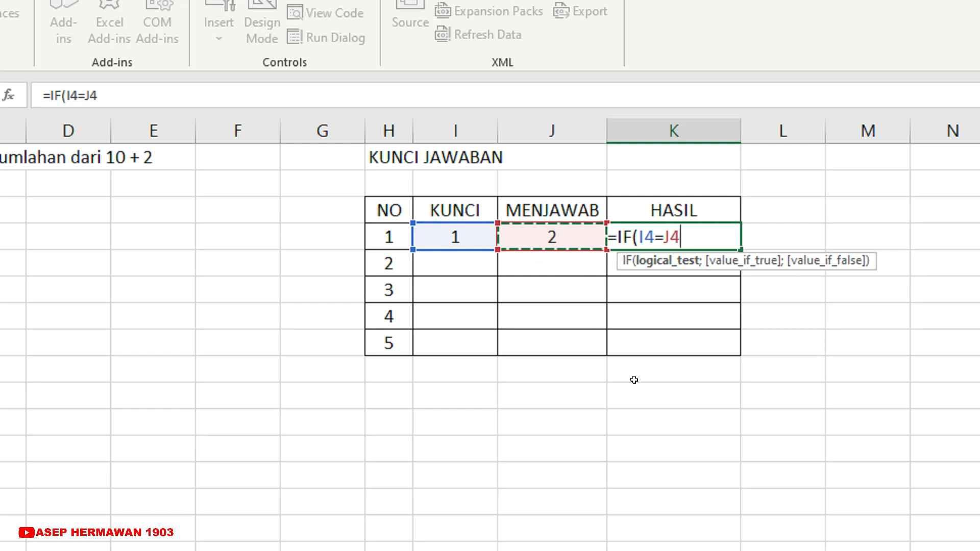
{"action": "type", "text": ";\""}
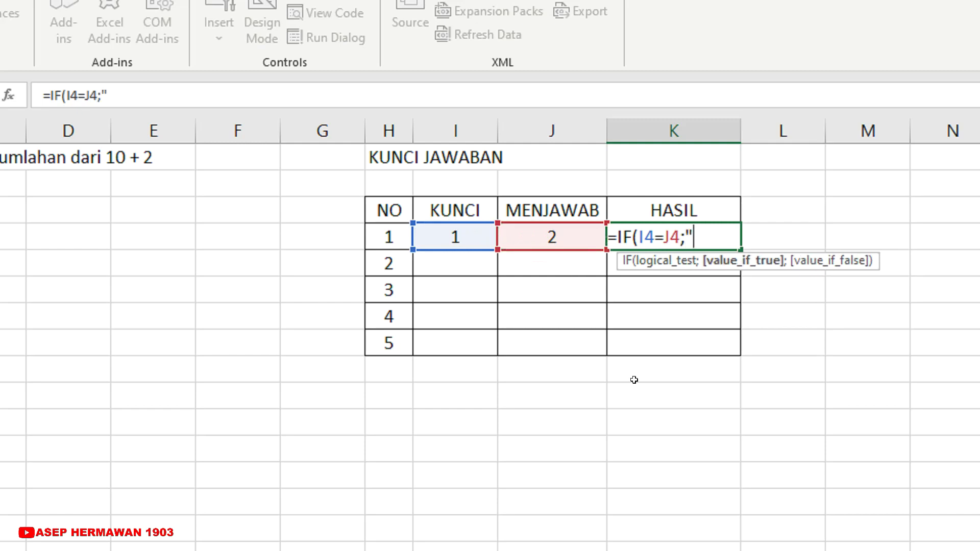
{"action": "type", "text": "1"}
{"action": "type", "text": "\""}
{"action": "type", "text": ";"}
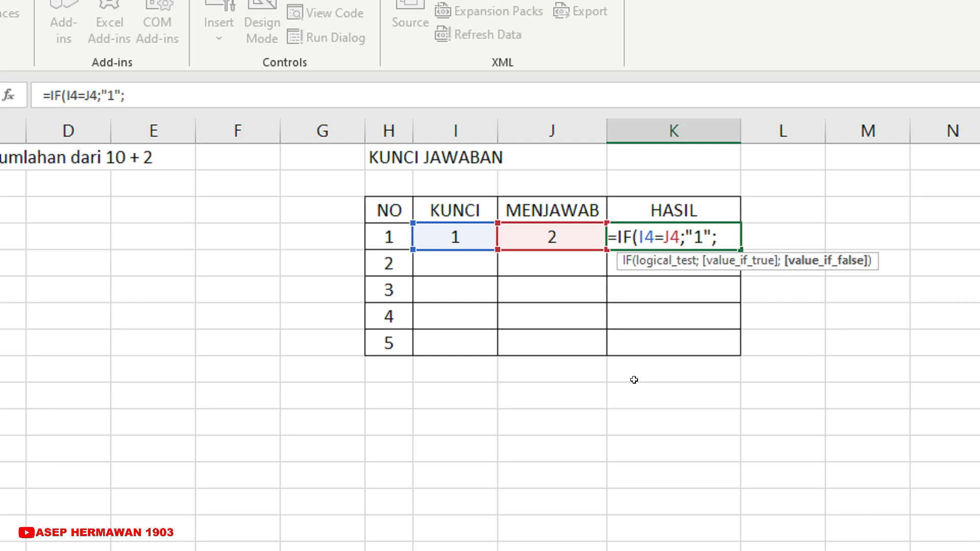
{"action": "type", "text": "\"\""}
{"action": "type", "text": ")"}
{"action": "key", "text": "Return"}
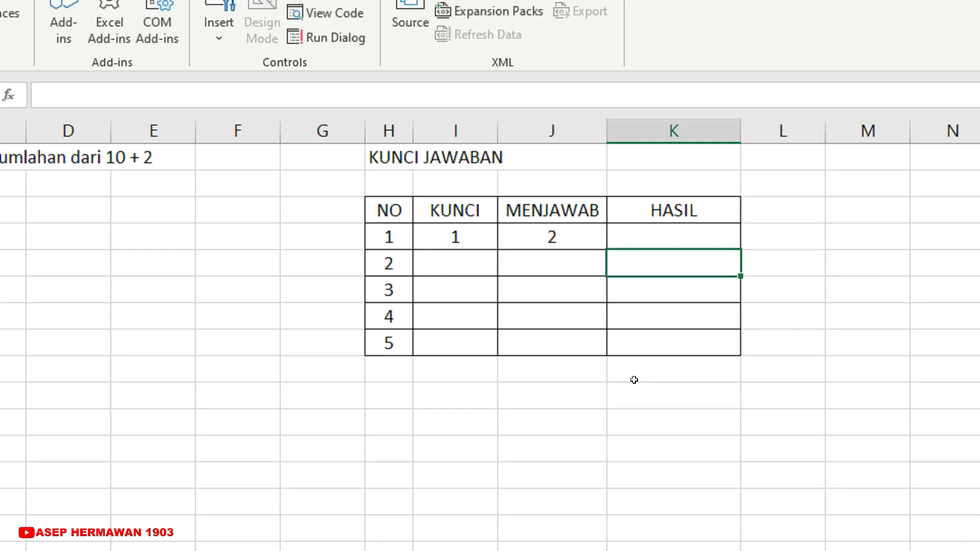
Fill the HASIL IF formula down from K4 to K5:K8.
{"action": "left_click", "coordinate": [708, 234]}
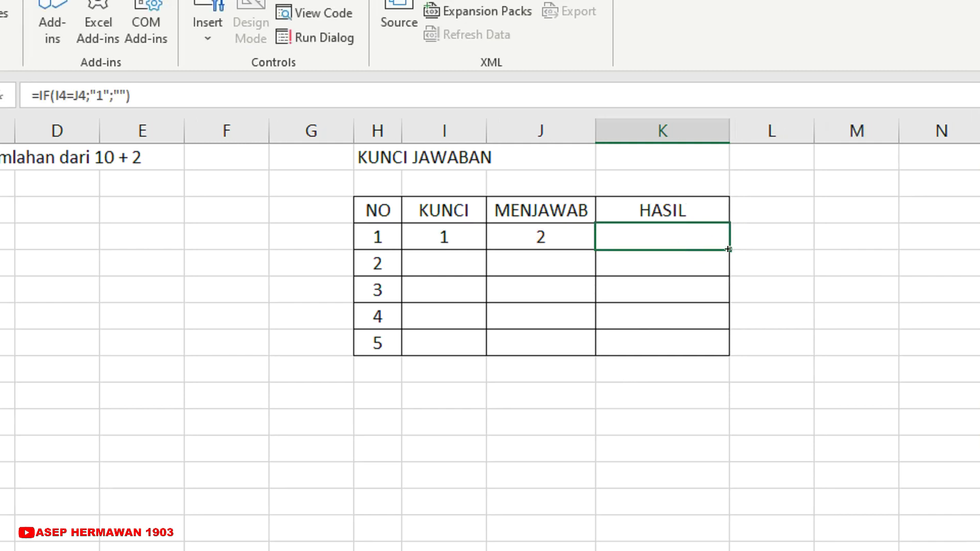
{"action": "left_click_drag", "start_coordinate": [719, 250], "coordinate": [734, 350]}
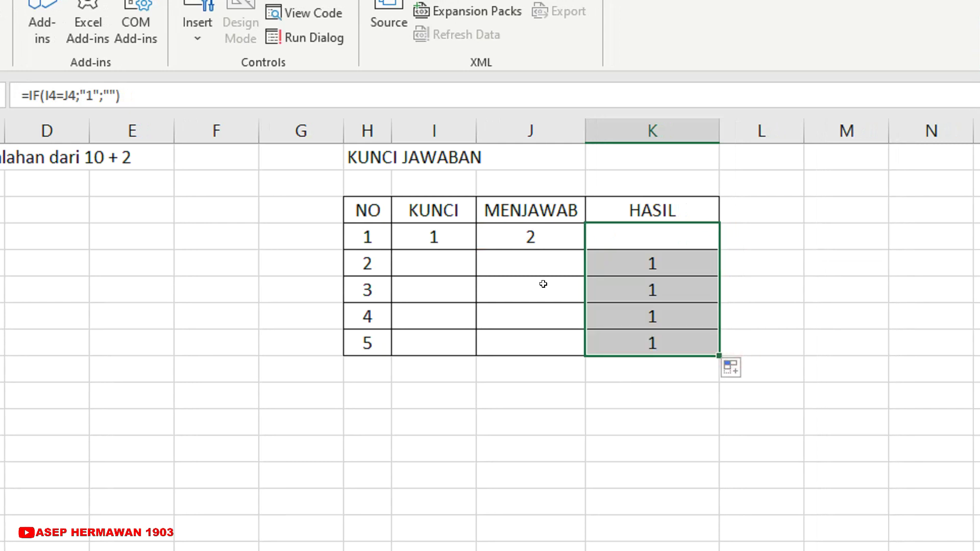
{"action": "left_click", "coordinate": [542, 284]}
{"action": "left_click", "coordinate": [526, 237]}
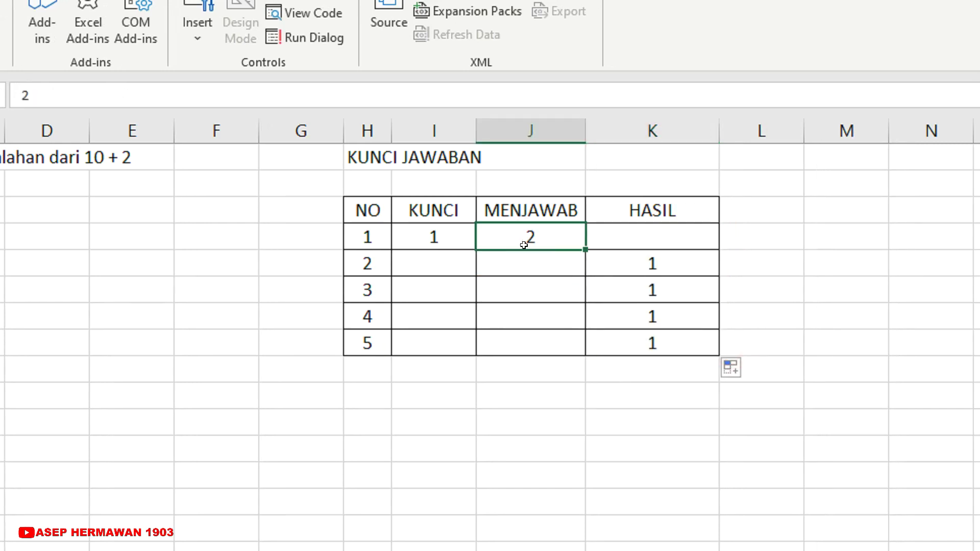
{"action": "left_click", "coordinate": [669, 241]}
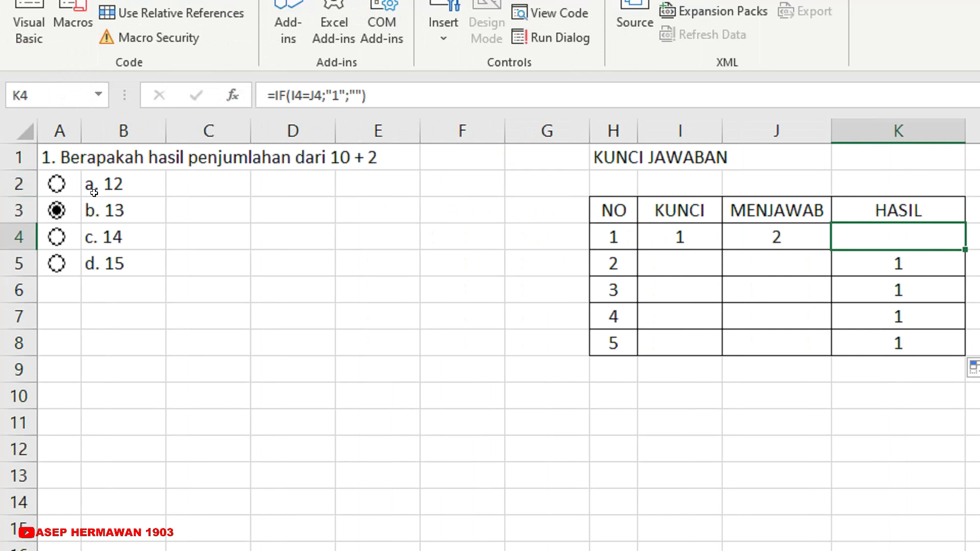
Pick answer a. 12 so J4 reads 1, then review the HASIL formulas in K5:K8.
{"action": "left_click", "coordinate": [61, 186]}
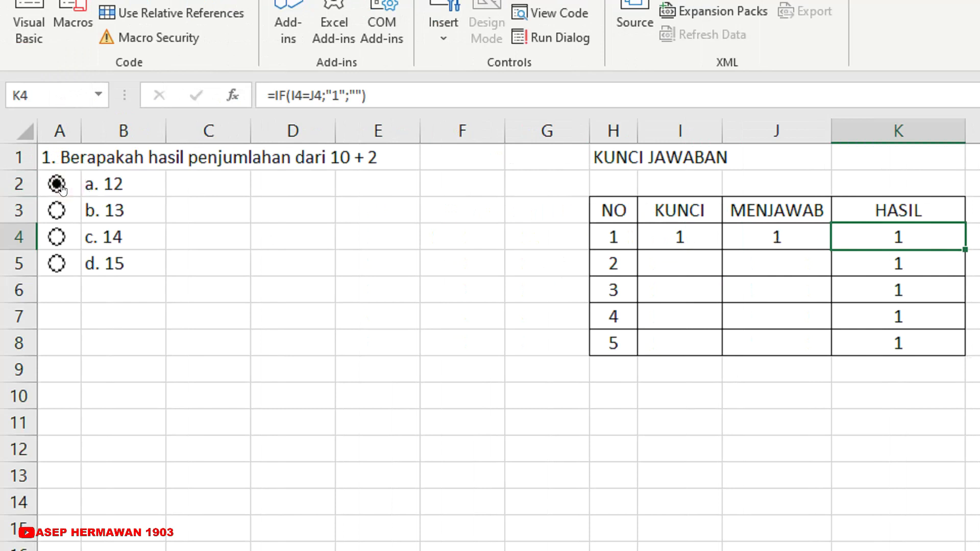
{"action": "left_click", "coordinate": [735, 271]}
{"action": "left_click", "coordinate": [734, 288]}
{"action": "left_click", "coordinate": [735, 314]}
{"action": "left_click", "coordinate": [735, 337]}
Click through question 2's KUNCI and MENJAWAB cells, ending on I5.
{"action": "left_click", "coordinate": [707, 266]}
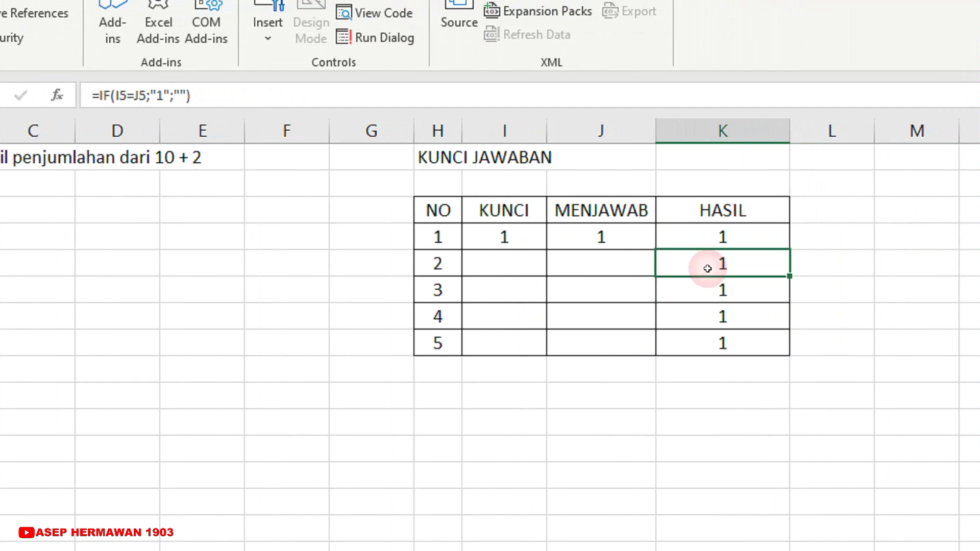
{"action": "left_click", "coordinate": [517, 265]}
{"action": "left_click", "coordinate": [577, 263]}
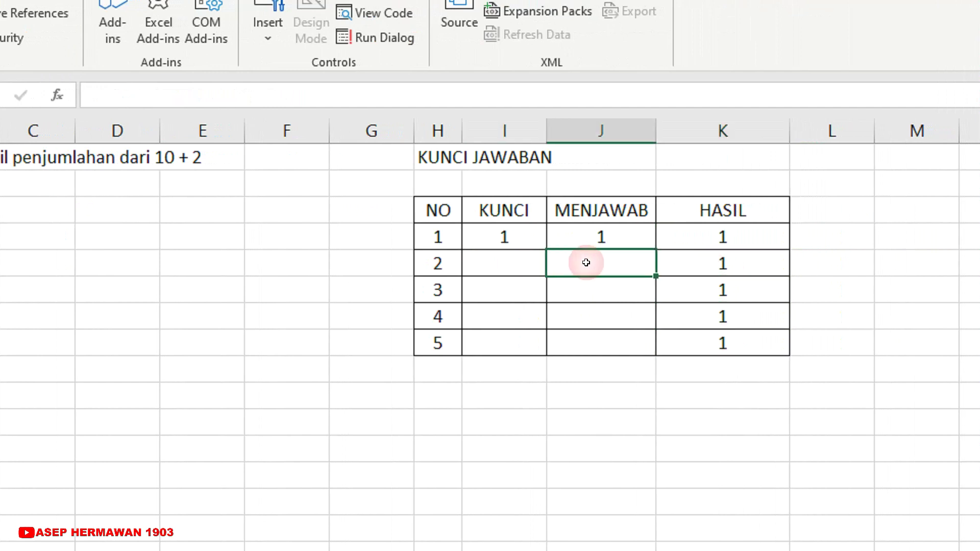
{"action": "left_click", "coordinate": [516, 263]}
{"action": "left_click", "coordinate": [595, 263]}
{"action": "left_click", "coordinate": [519, 264]}
{"action": "left_click", "coordinate": [527, 282]}
{"action": "left_click", "coordinate": [519, 260]}
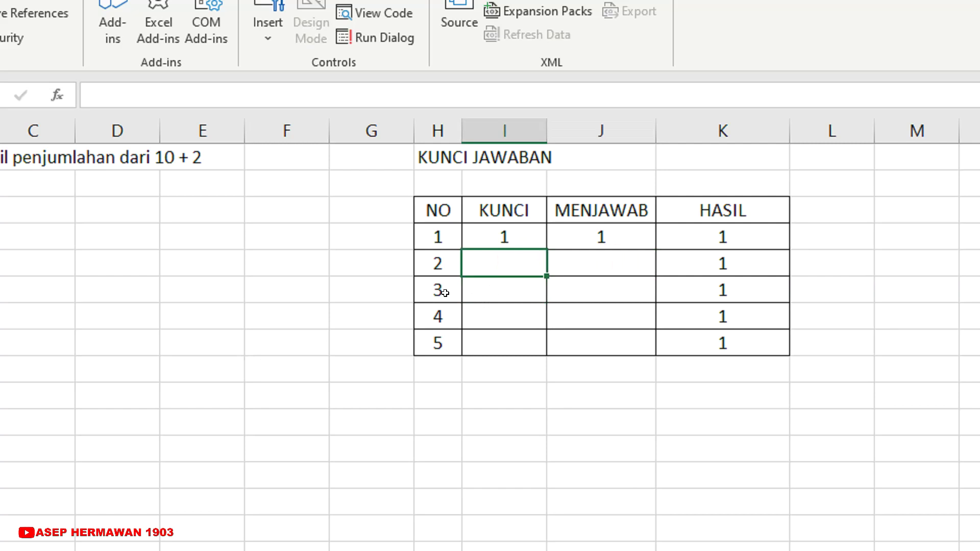
Enter key answers 3, 4, 2 and 1 in I5:I8, then check J4's linked value.
{"action": "type", "text": "3"}
{"action": "key", "text": "Return"}
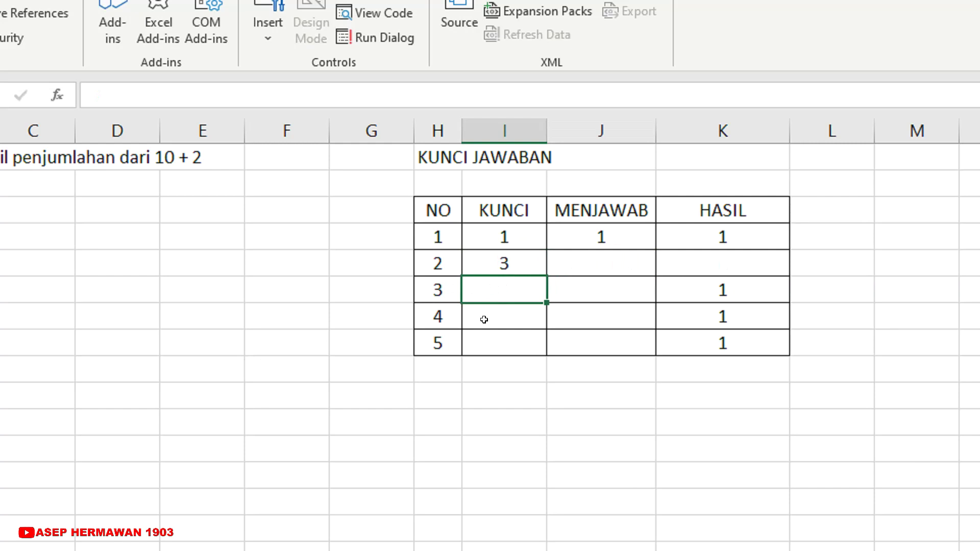
{"action": "type", "text": "4"}
{"action": "key", "text": "Return"}
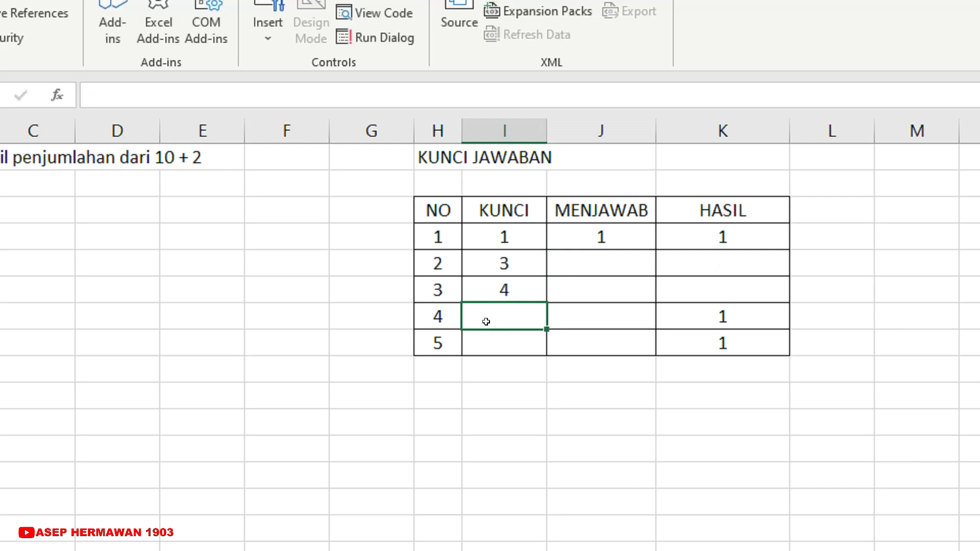
{"action": "type", "text": "2"}
{"action": "key", "text": "Return"}
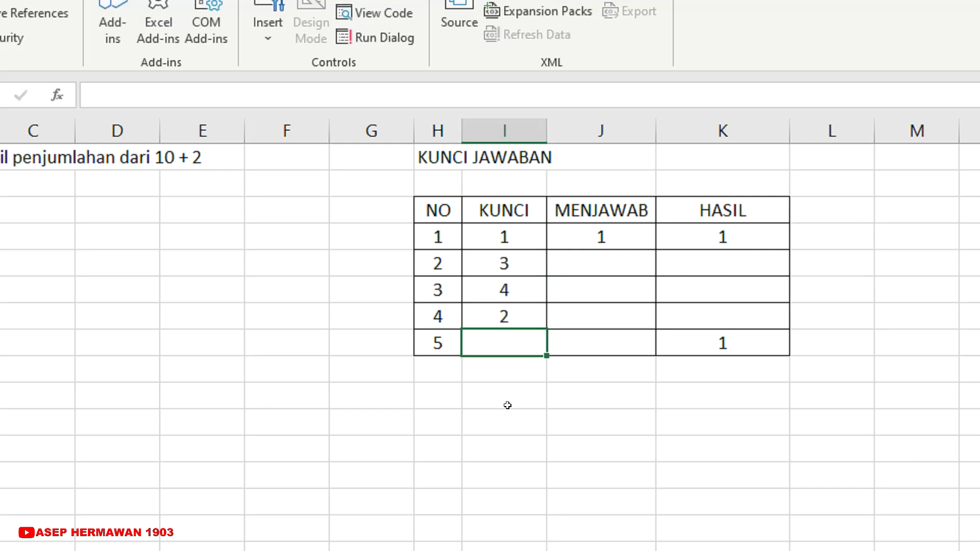
{"action": "type", "text": "1"}
{"action": "key", "text": "Return"}
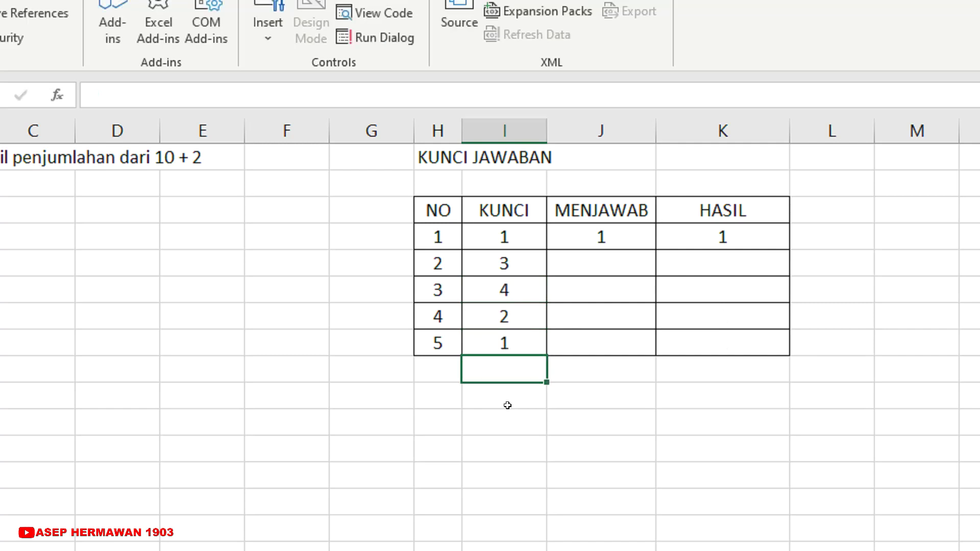
{"action": "left_click", "coordinate": [267, 348]}
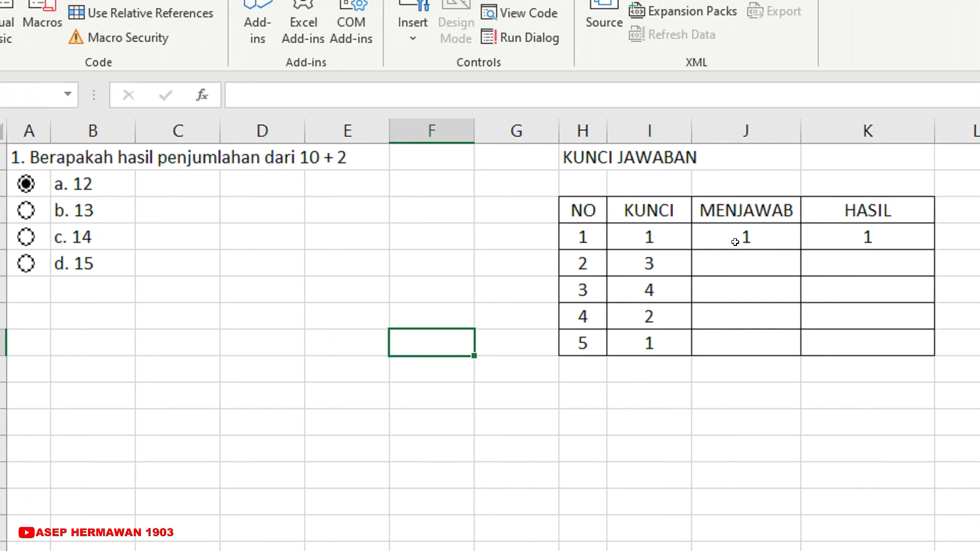
{"action": "left_click", "coordinate": [735, 242]}
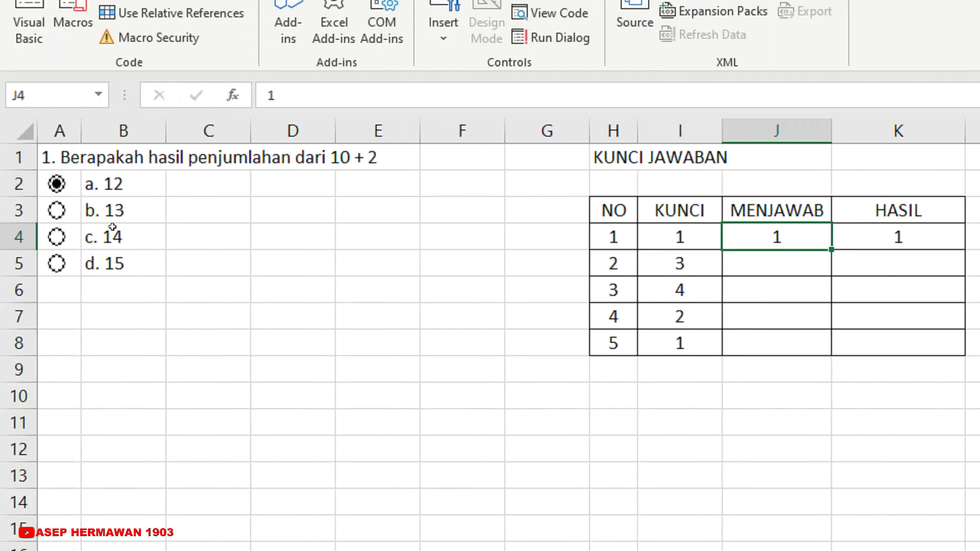
{"action": "left_click", "coordinate": [202, 275]}
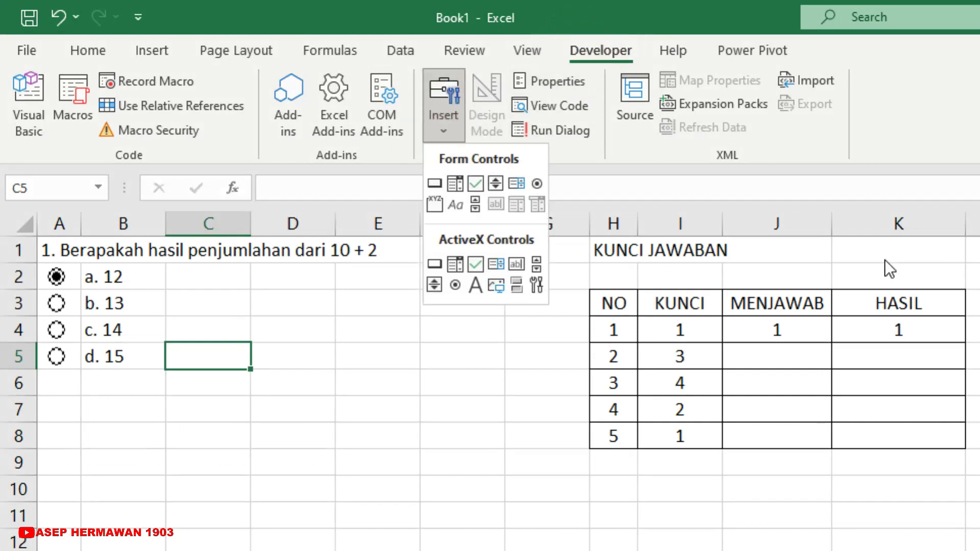
Draw a captionless group box around question 1's four option buttons in A2:C6.
{"action": "left_click", "coordinate": [865, 418]}
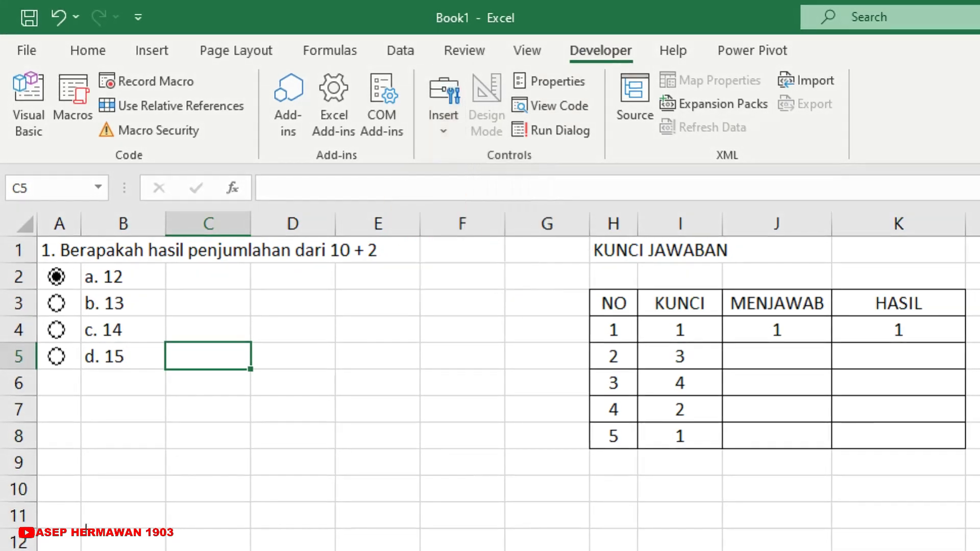
{"action": "left_click_drag", "start_coordinate": [39, 263], "coordinate": [322, 359]}
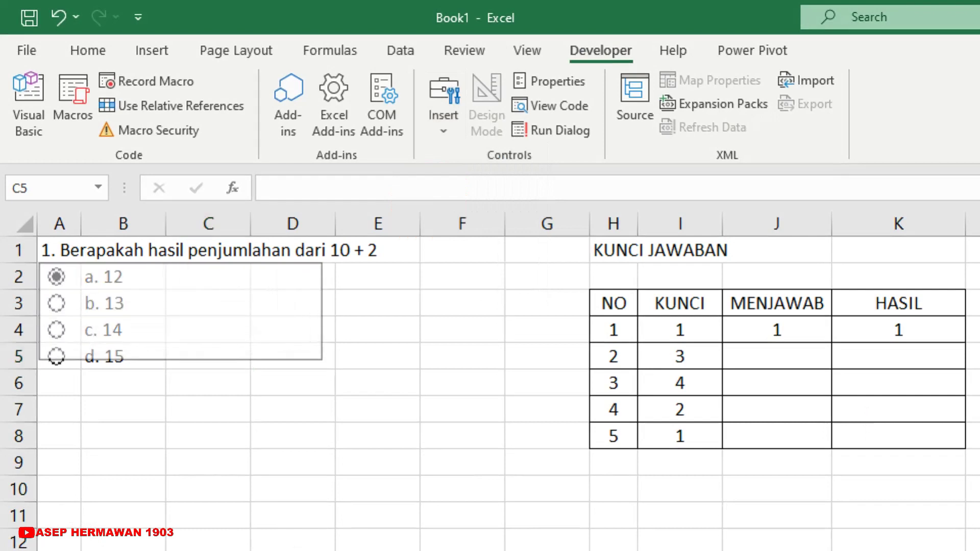
{"action": "left_click_drag", "start_coordinate": [321, 359], "coordinate": [248, 372]}
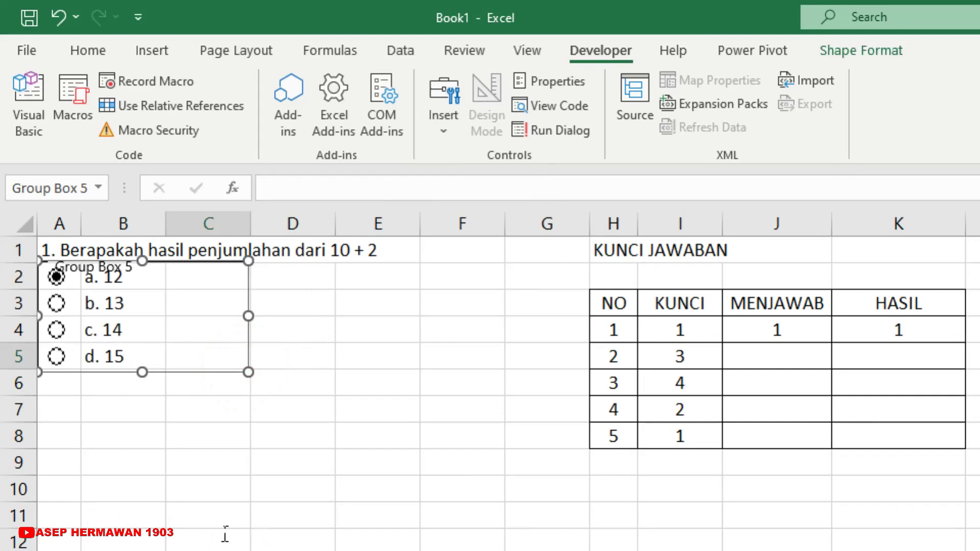
{"action": "left_click", "coordinate": [116, 267]}
{"action": "key", "text": "Delete"}
{"action": "key", "text": "Delete"}
{"action": "key", "text": "Delete"}
{"action": "key", "text": "Delete"}
{"action": "key", "text": "Delete"}
{"action": "key", "text": "Delete"}
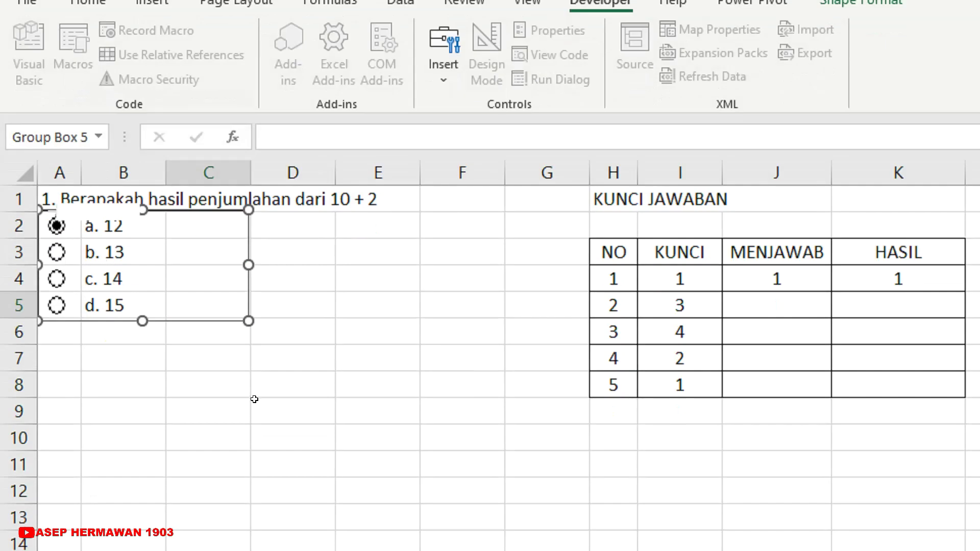
{"action": "left_click", "coordinate": [256, 443]}
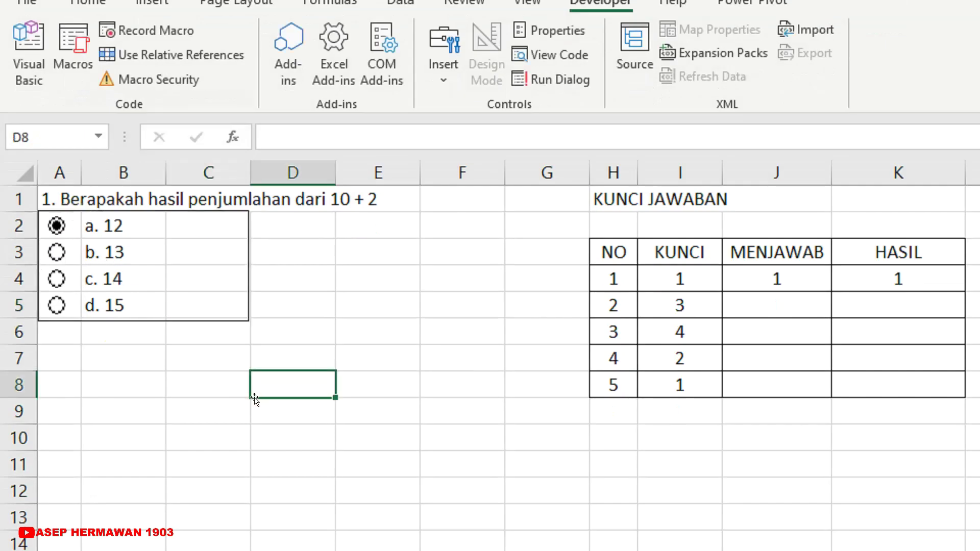
{"action": "left_click", "coordinate": [365, 334]}
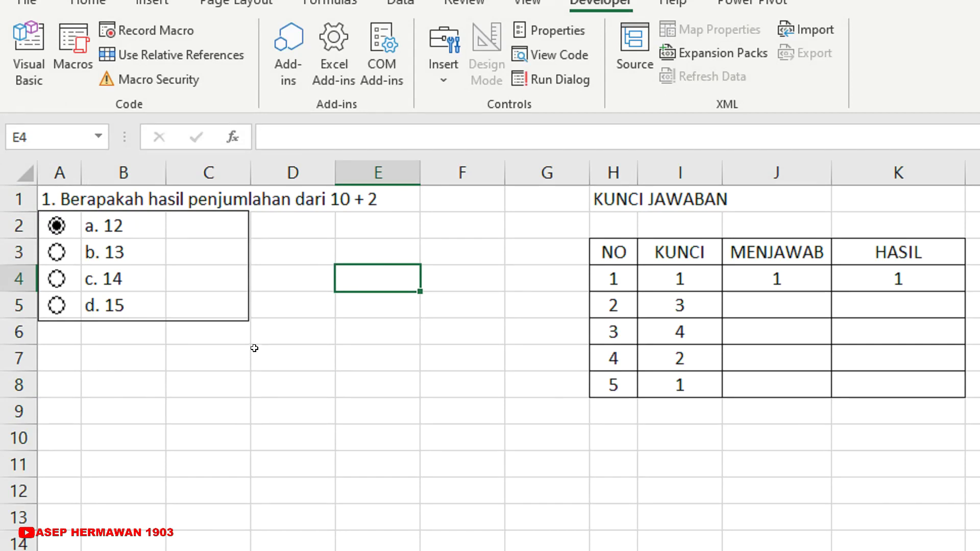
Copy the question 1 block A1:E6 and paste it at A8.
{"action": "left_click_drag", "start_coordinate": [45, 198], "coordinate": [375, 318]}
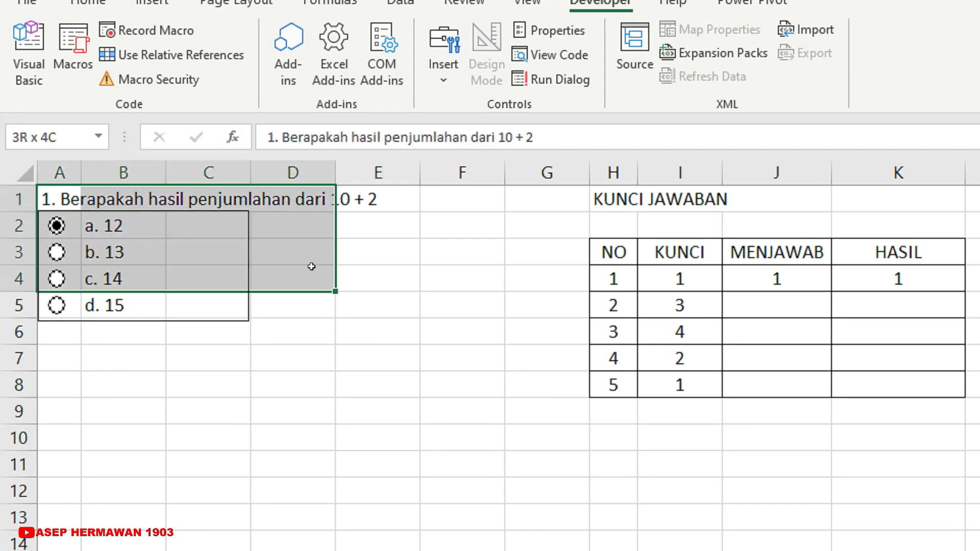
{"action": "key", "text": "ctrl+c"}
{"action": "left_click", "coordinate": [50, 393]}
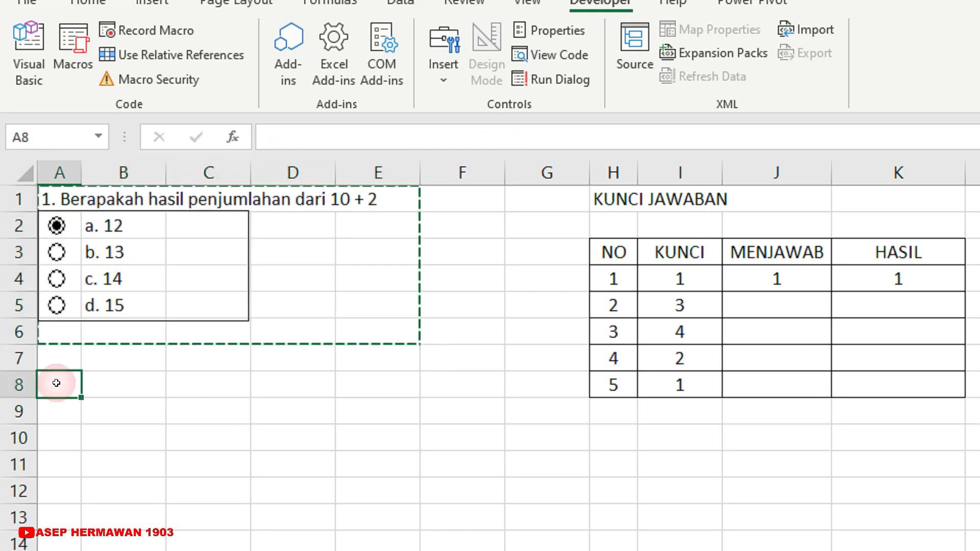
{"action": "key", "text": "ctrl+v"}
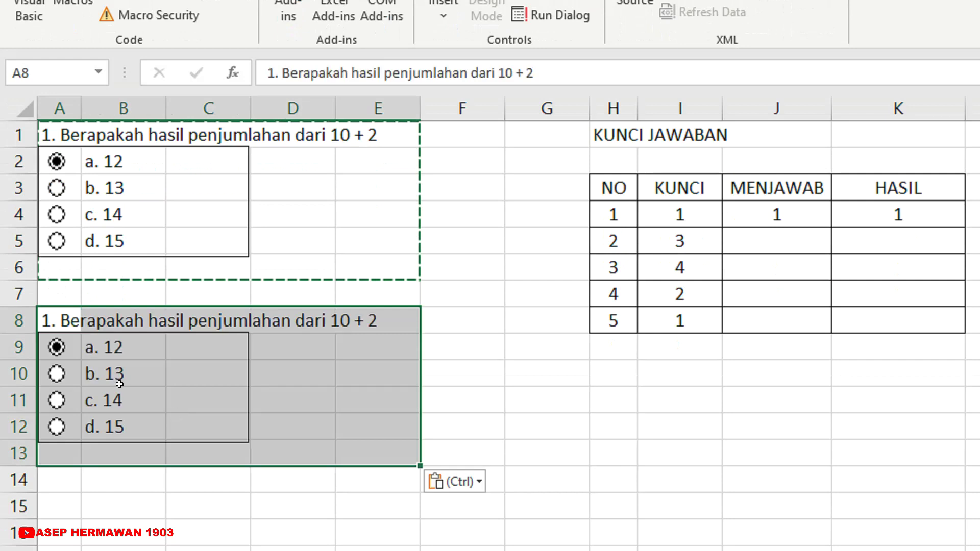
{"action": "left_click", "coordinate": [181, 293]}
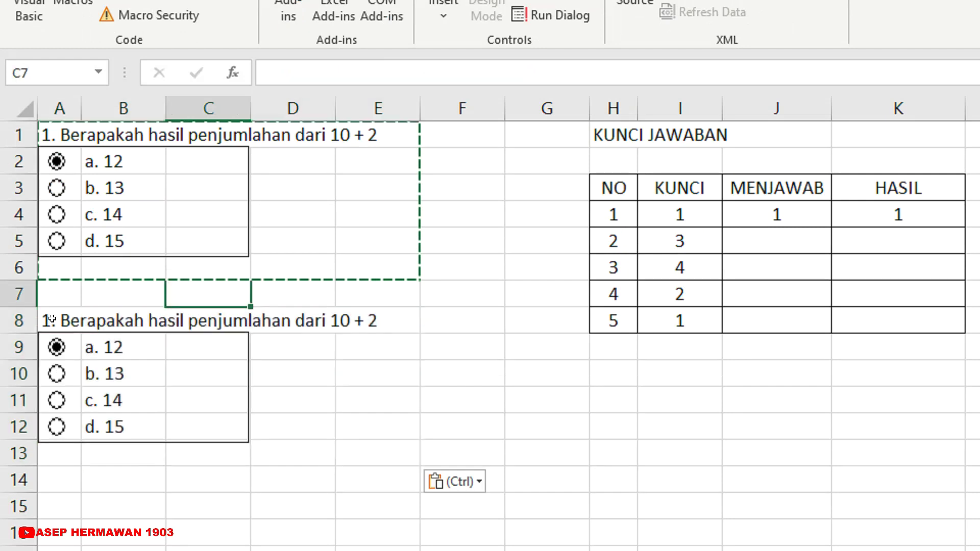
Change A8's text to '2. Berapakah hasil penjumlahan dari 10 + 4?'.
{"action": "double_click", "coordinate": [49, 321]}
{"action": "key", "text": "BackSpace"}
{"action": "type", "text": "2"}
{"action": "left_click", "coordinate": [396, 321]}
{"action": "key", "text": "BackSpace"}
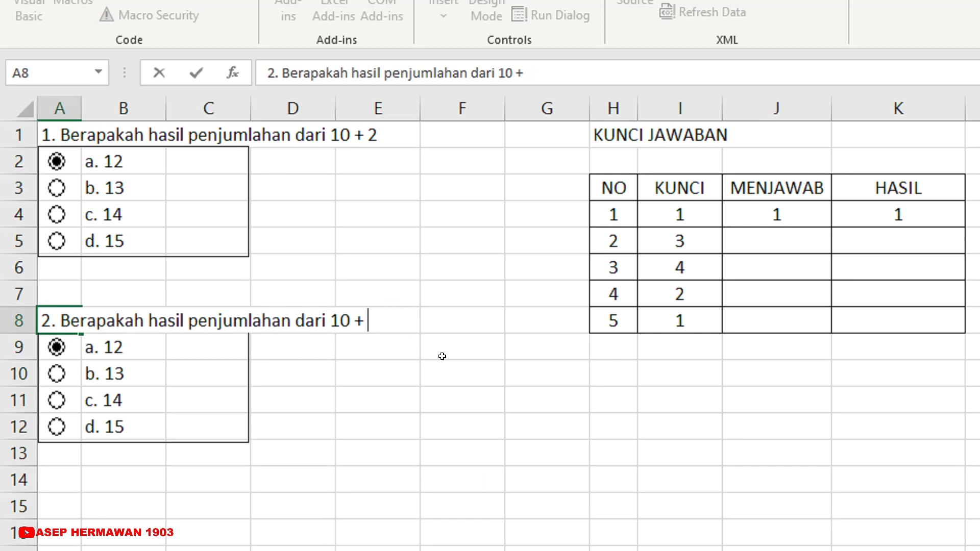
{"action": "type", "text": "4"}
{"action": "type", "text": "?"}
{"action": "left_click", "coordinate": [398, 363]}
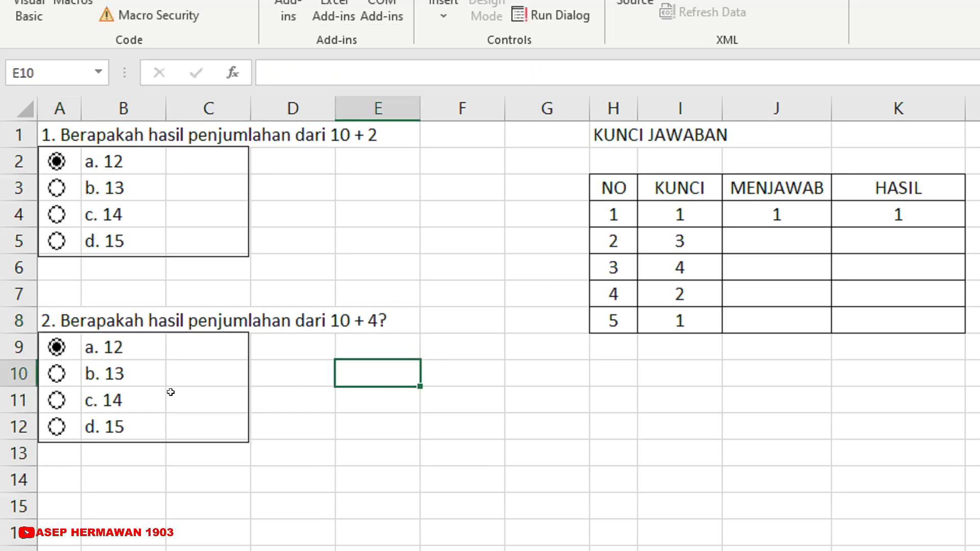
{"action": "left_click", "coordinate": [695, 248]}
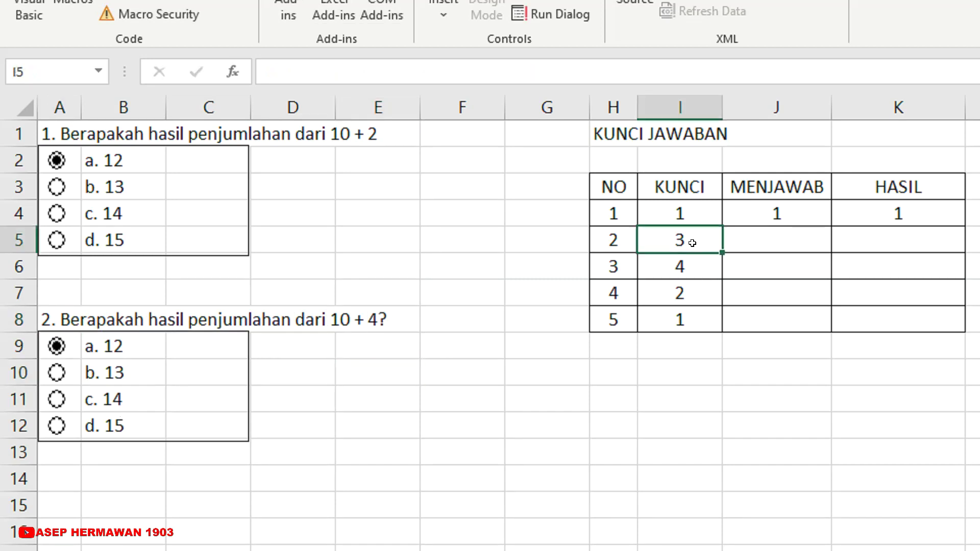
{"action": "left_click", "coordinate": [319, 379]}
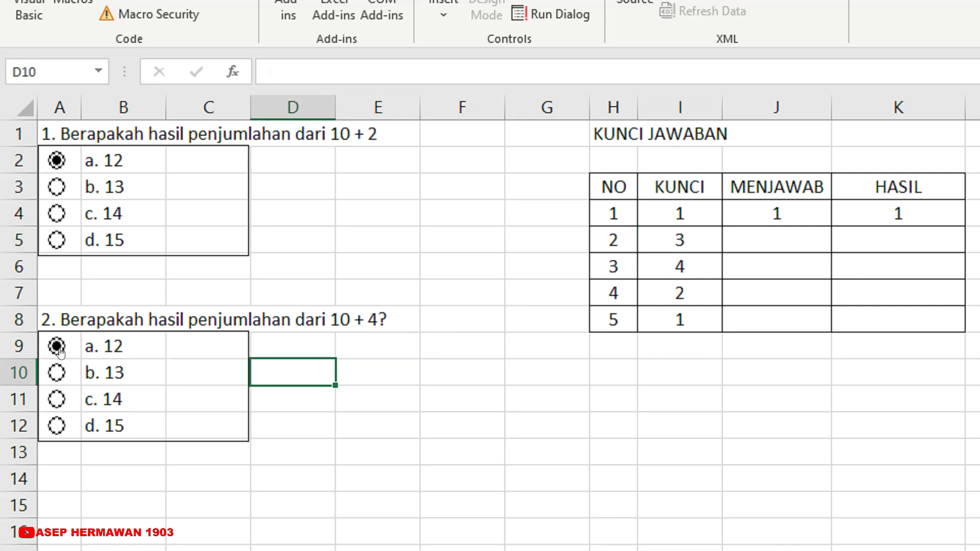
Change question 2's option button cell link from $J$4 to $J$5 in Format Control.
{"action": "right_click", "coordinate": [59, 350]}
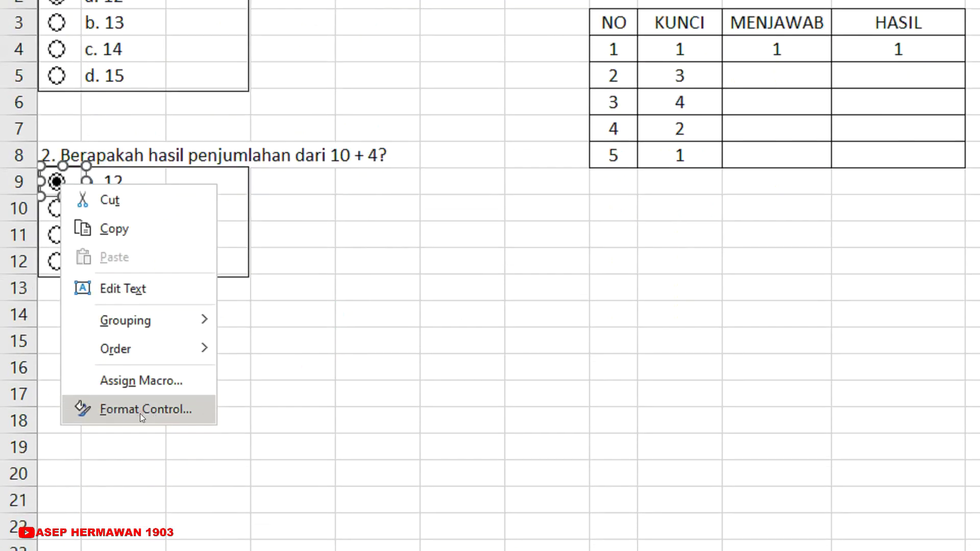
{"action": "left_click", "coordinate": [141, 415]}
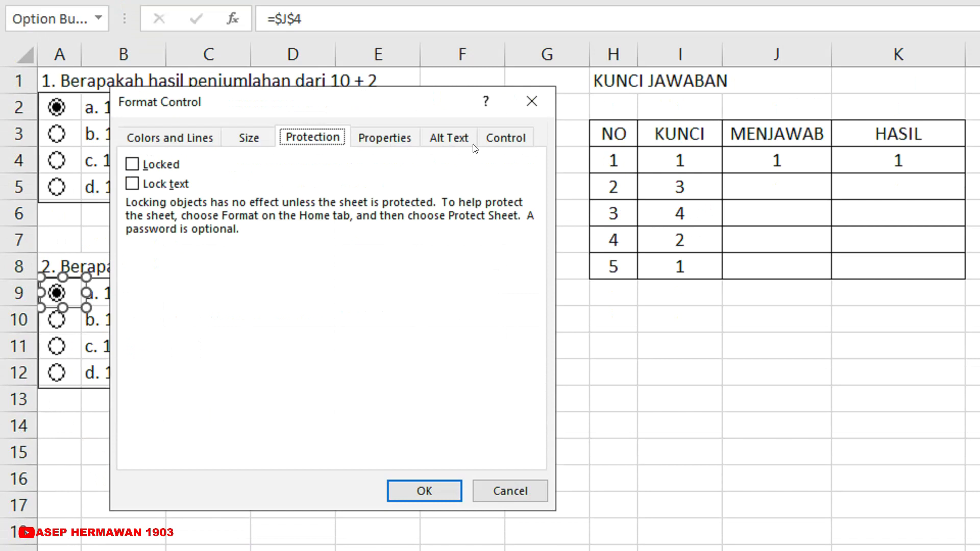
{"action": "left_click", "coordinate": [505, 139]}
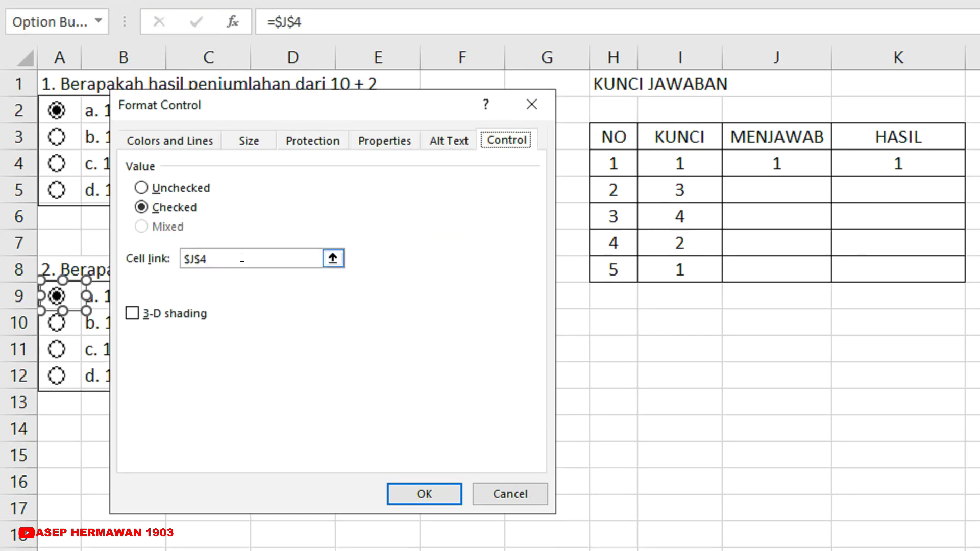
{"action": "left_click_drag", "start_coordinate": [241, 258], "coordinate": [131, 258]}
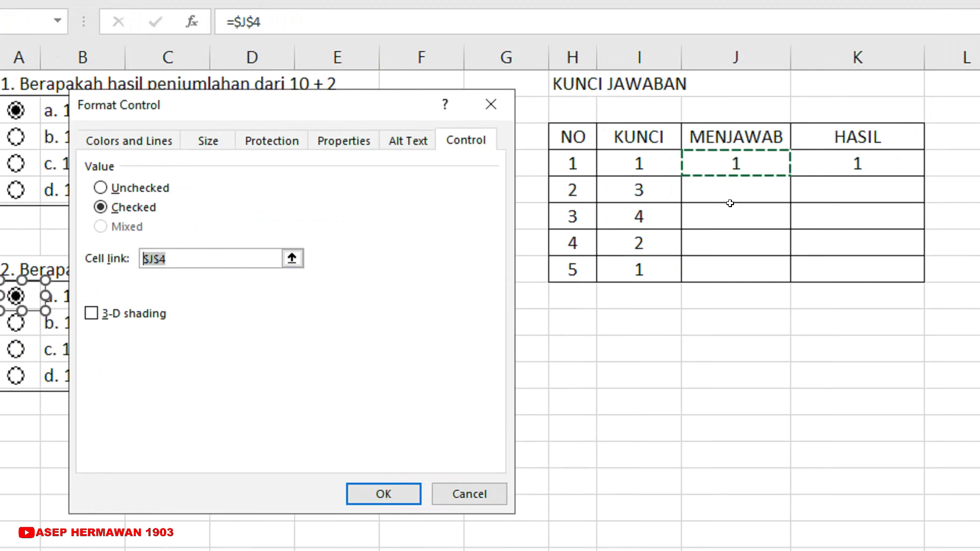
{"action": "left_click", "coordinate": [730, 196]}
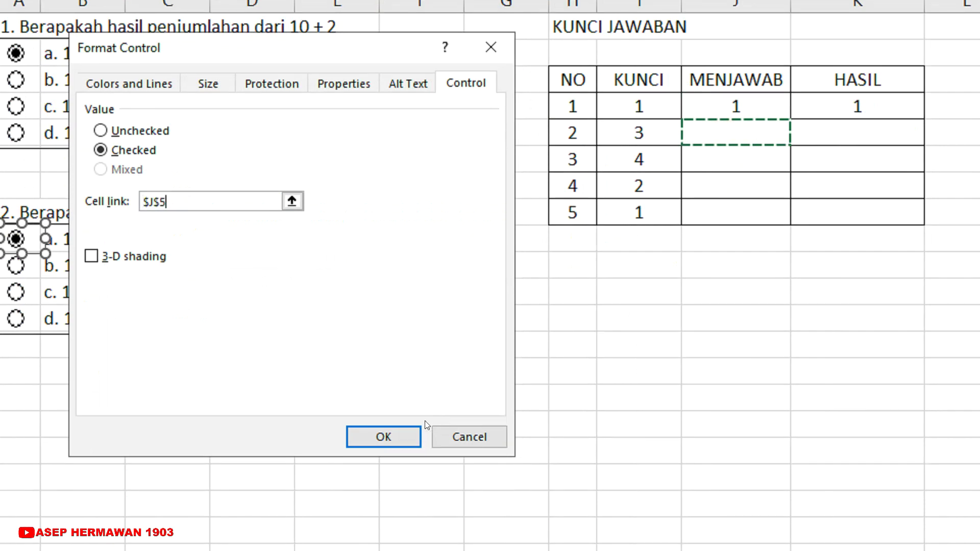
{"action": "left_click", "coordinate": [392, 493]}
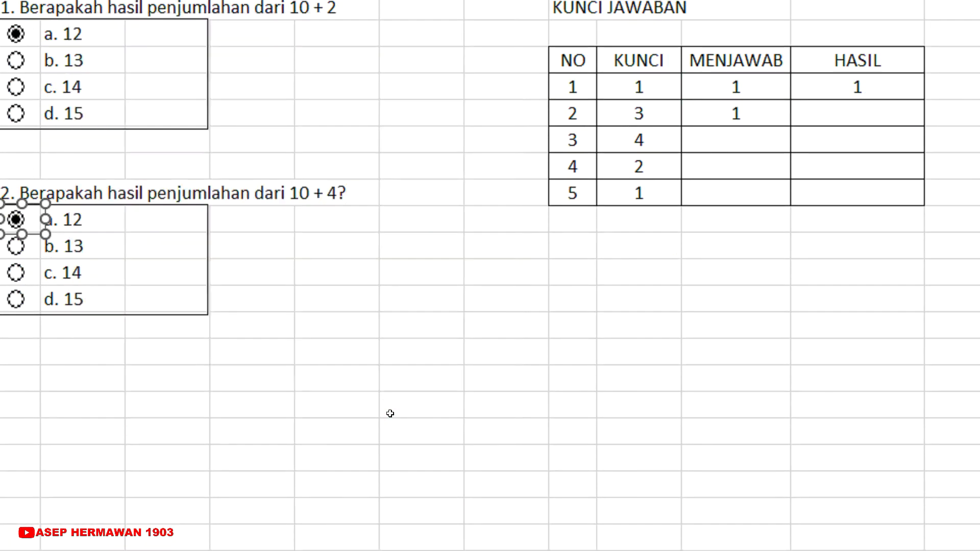
{"action": "left_click", "coordinate": [415, 356]}
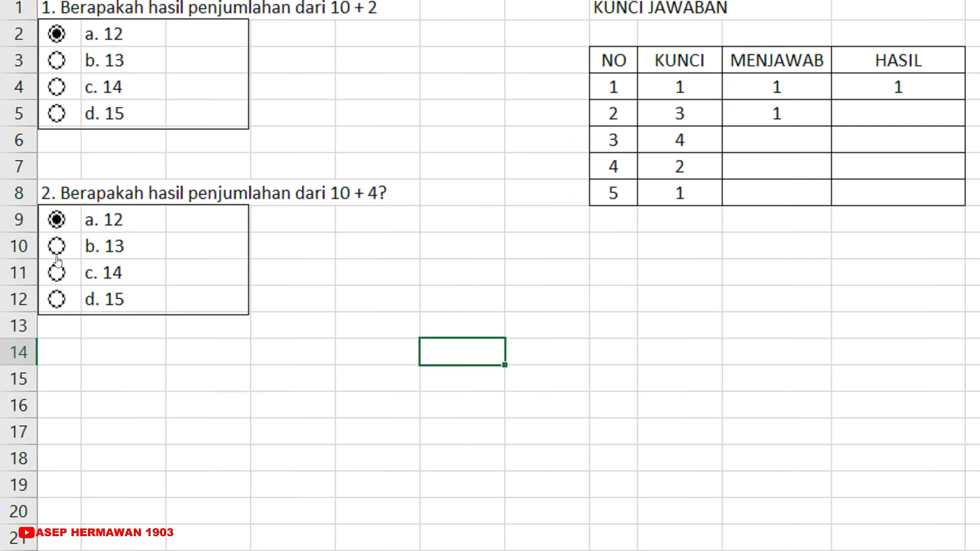
Pick c. 14 for question 2 so J5 reads 3 and K5 scores 1.
{"action": "left_click", "coordinate": [57, 248]}
{"action": "left_click", "coordinate": [862, 114]}
{"action": "left_click", "coordinate": [57, 296]}
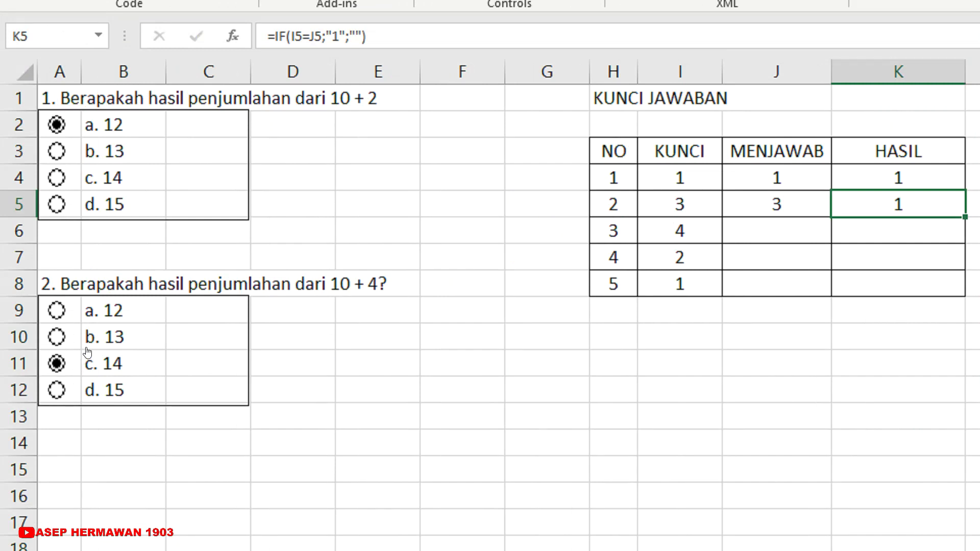
{"action": "left_click", "coordinate": [380, 398]}
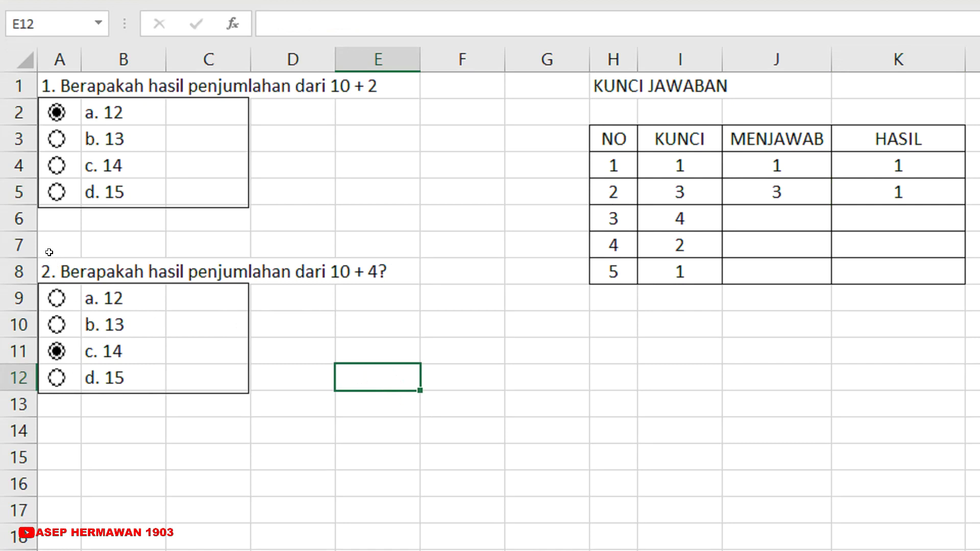
{"action": "mouse_move", "coordinate": [54, 273]}
{"action": "left_mouse_down"}
{"action": "mouse_move", "coordinate": [366, 399]}
{"action": "mouse_move", "coordinate": [369, 389]}
{"action": "left_mouse_up"}
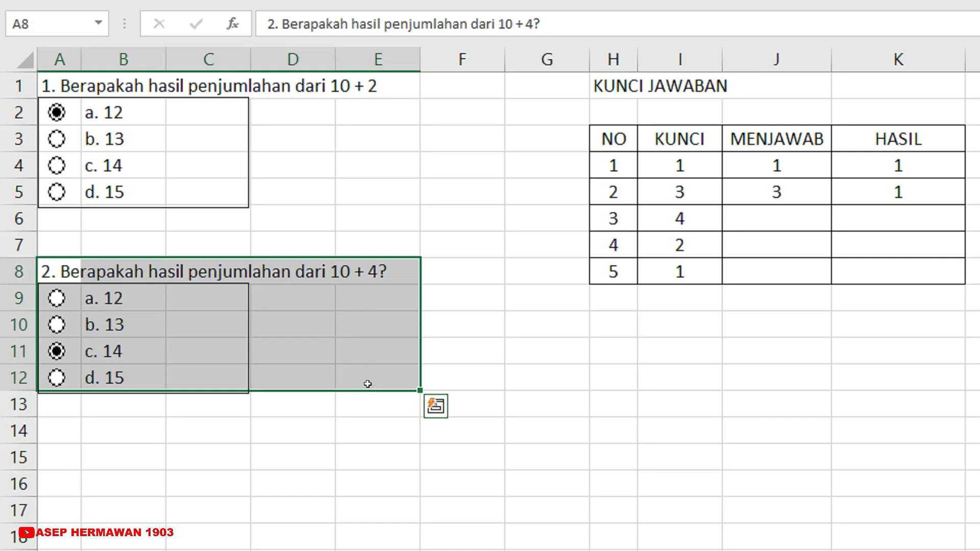
Copy the question 2 block and paste it at A14.
{"action": "key", "text": "ctrl+c"}
{"action": "scroll", "coordinate": [138, 413], "scroll_direction": "down", "scroll_amount": 1}
{"action": "left_click", "coordinate": [57, 374]}
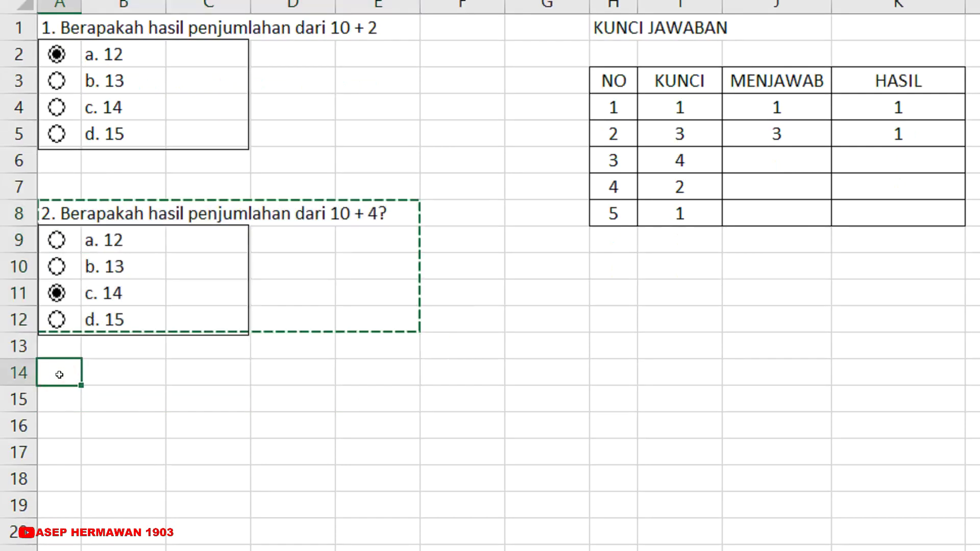
{"action": "key", "text": "ctrl+v"}
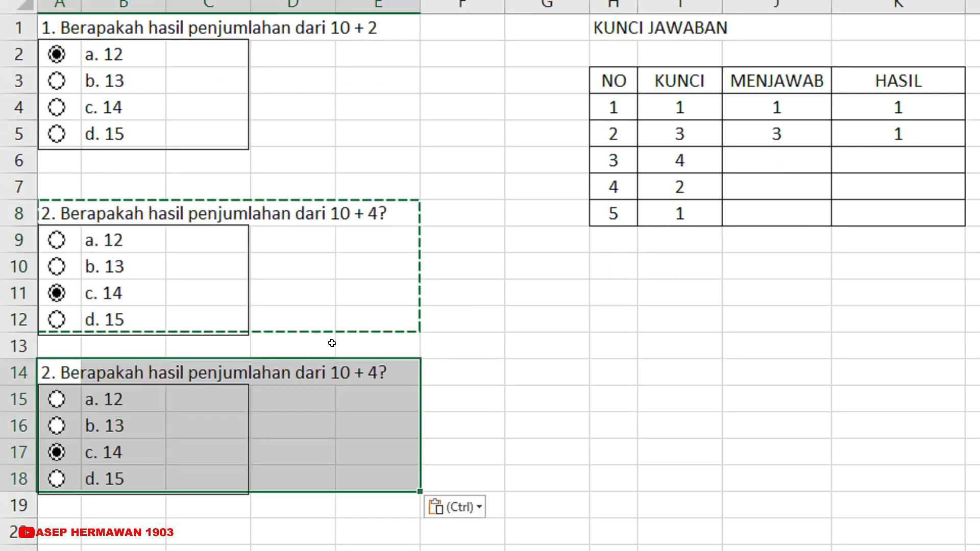
{"action": "left_click", "coordinate": [507, 390]}
Edit A14 to read '3. Berapakah hasil penjumlahan dari 10 + 5?'.
{"action": "left_click", "coordinate": [45, 373]}
{"action": "key", "text": "Escape"}
{"action": "key", "text": "BackSpace"}
{"action": "type", "text": "3"}
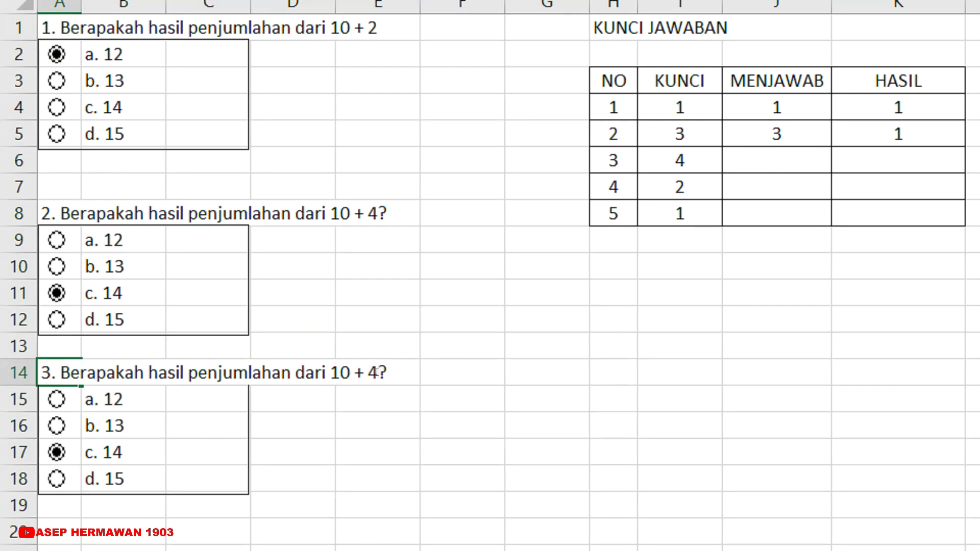
{"action": "key", "text": "BackSpace"}
{"action": "type", "text": "5"}
{"action": "scroll", "coordinate": [378, 371], "scroll_direction": "down", "scroll_amount": 1}
{"action": "left_click", "coordinate": [376, 405]}
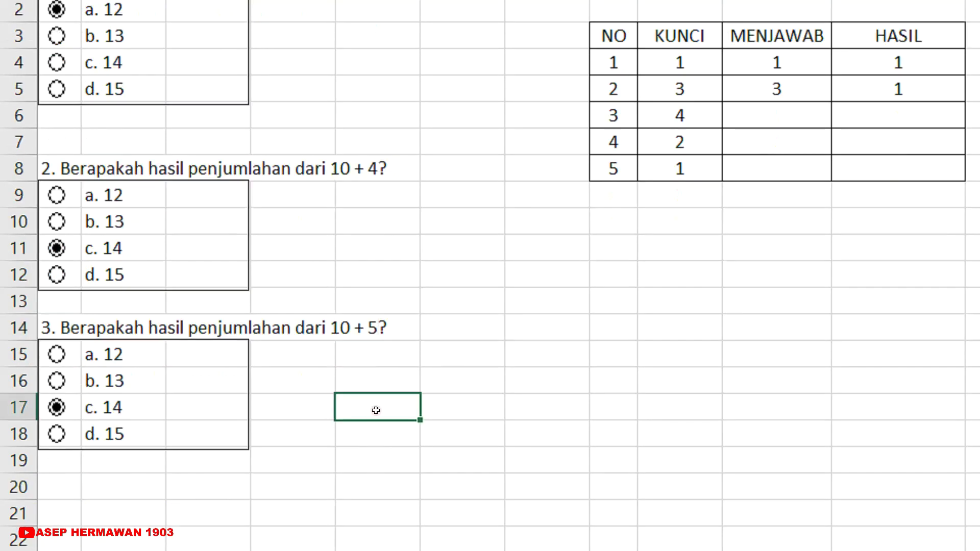
{"action": "scroll", "coordinate": [167, 413], "scroll_direction": "down", "scroll_amount": 1}
{"action": "scroll", "coordinate": [618, 179], "scroll_direction": "up", "scroll_amount": 2}
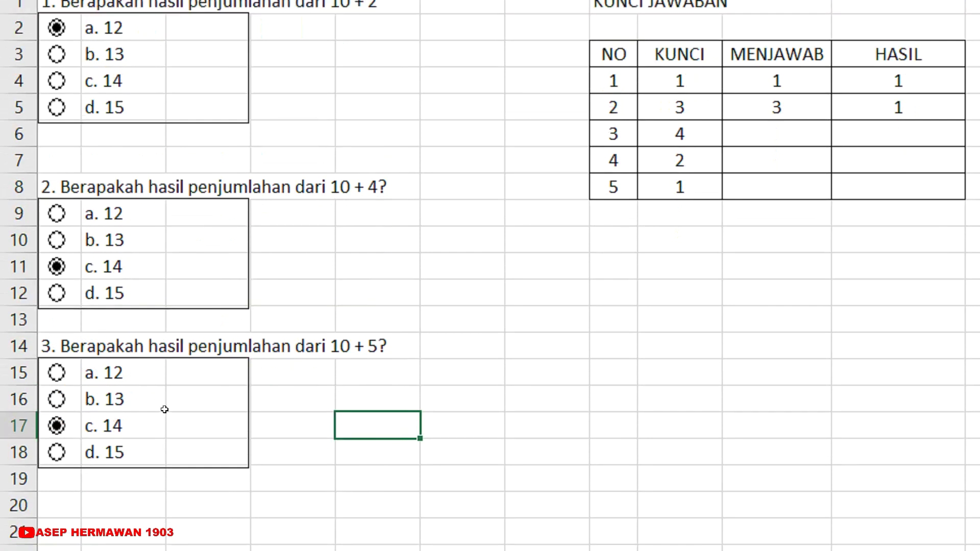
{"action": "scroll", "coordinate": [184, 413], "scroll_direction": "down", "scroll_amount": 1}
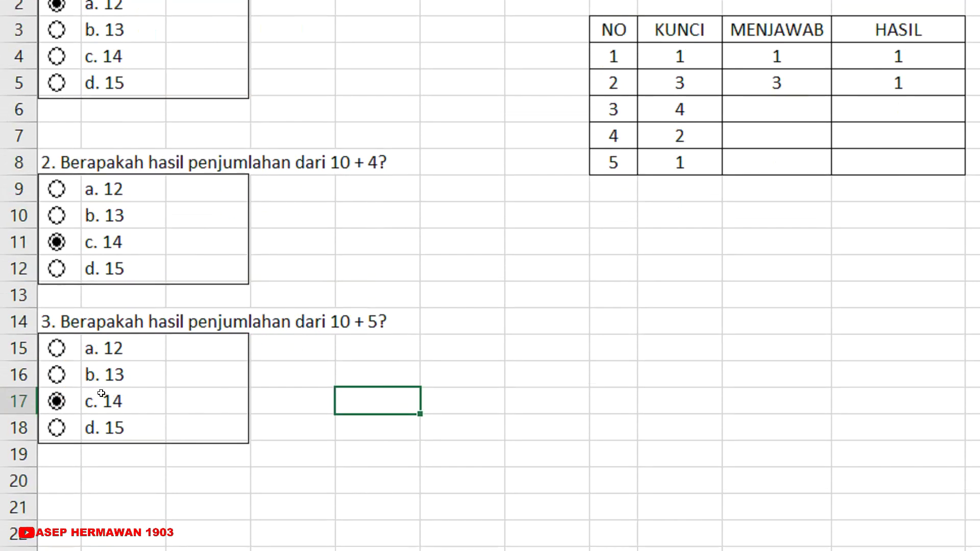
Set question 3's option button cell link to $J$6 in Format Control.
{"action": "right_click", "coordinate": [60, 352]}
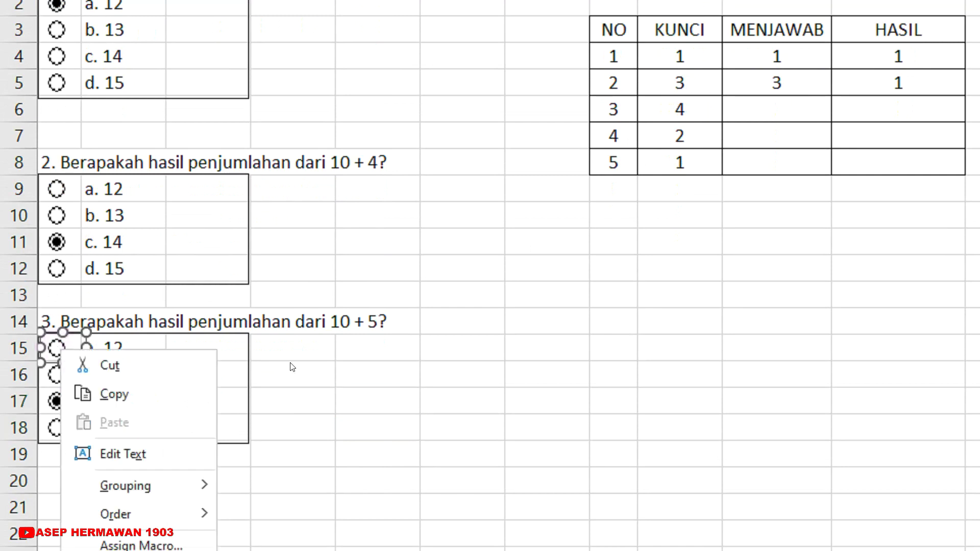
{"action": "left_click", "coordinate": [406, 385]}
{"action": "scroll", "coordinate": [407, 385], "scroll_direction": "down", "scroll_amount": 1}
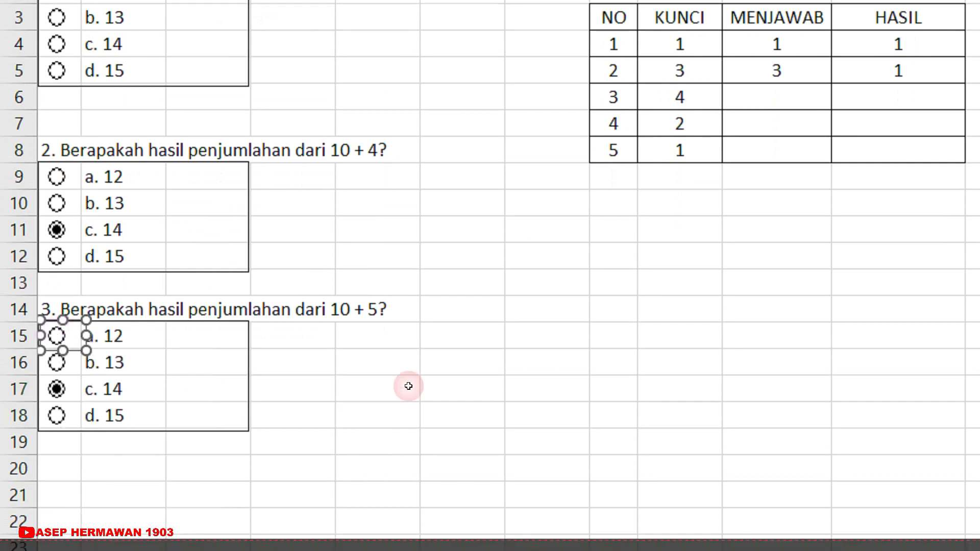
{"action": "right_click", "coordinate": [57, 396]}
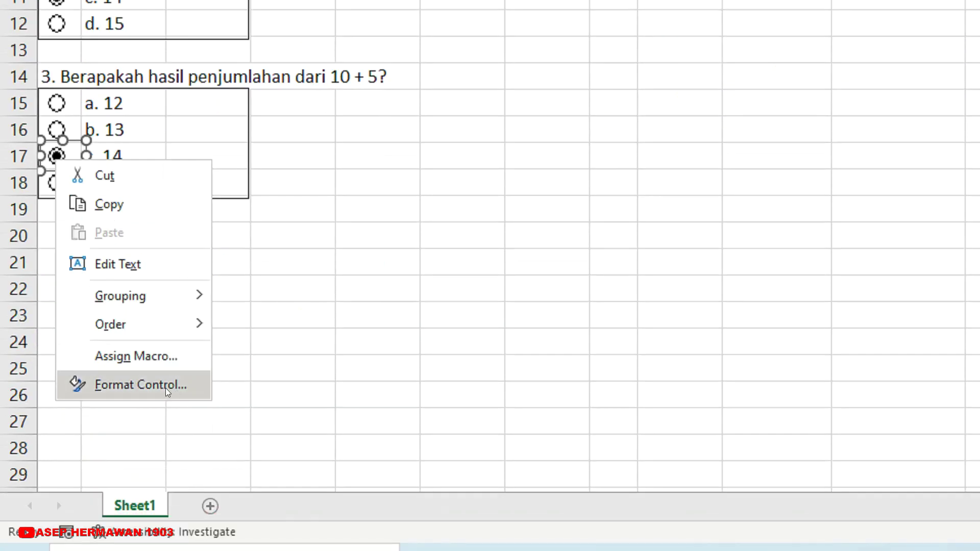
{"action": "left_click", "coordinate": [171, 430]}
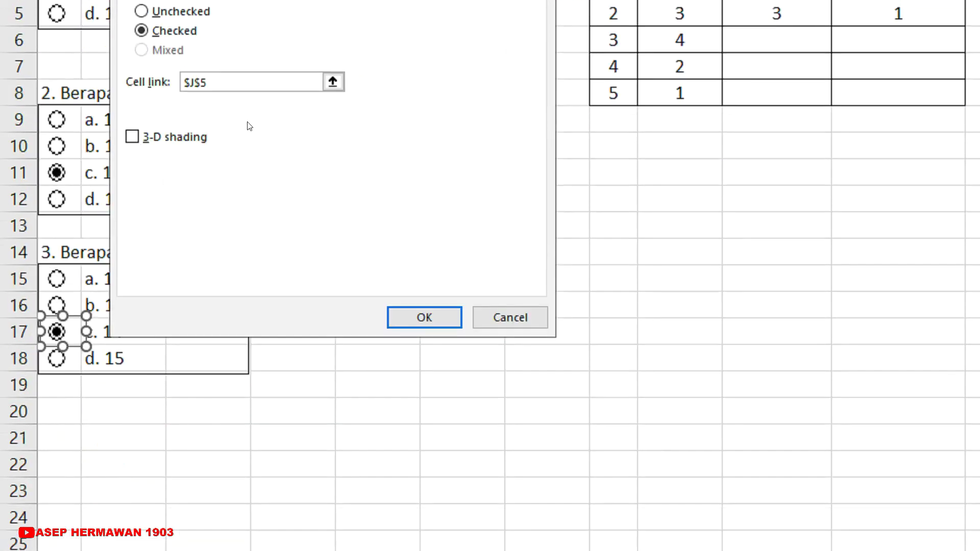
{"action": "left_click", "coordinate": [247, 137]}
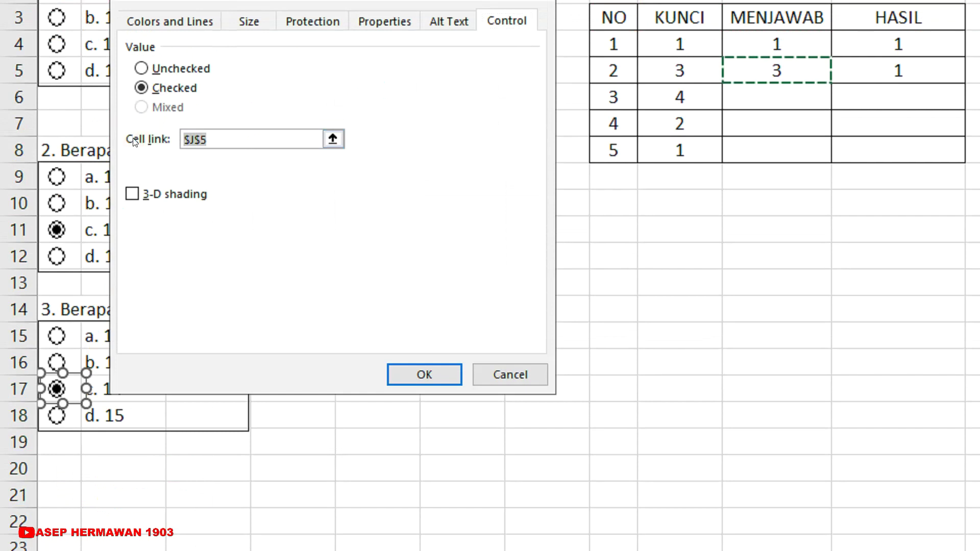
{"action": "key", "text": "BackSpace"}
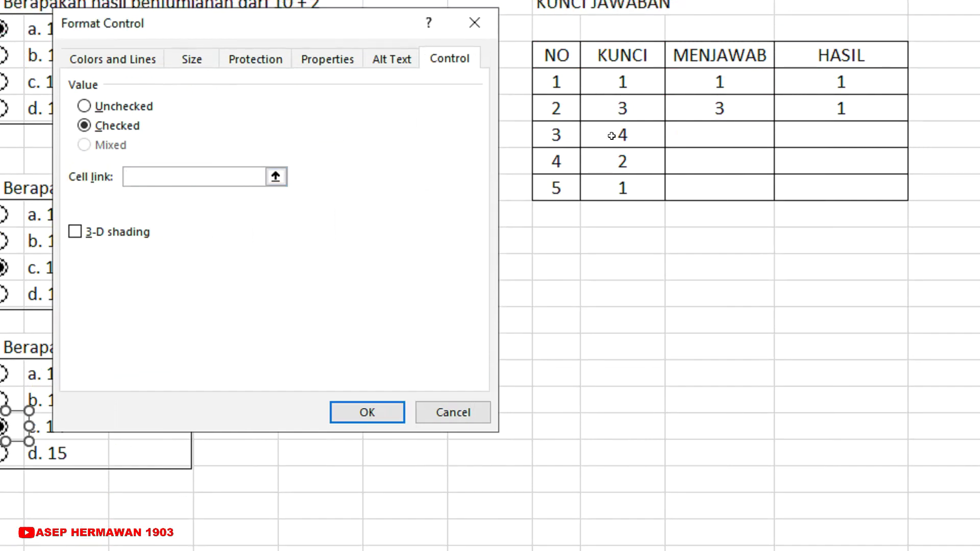
{"action": "left_click", "coordinate": [703, 136]}
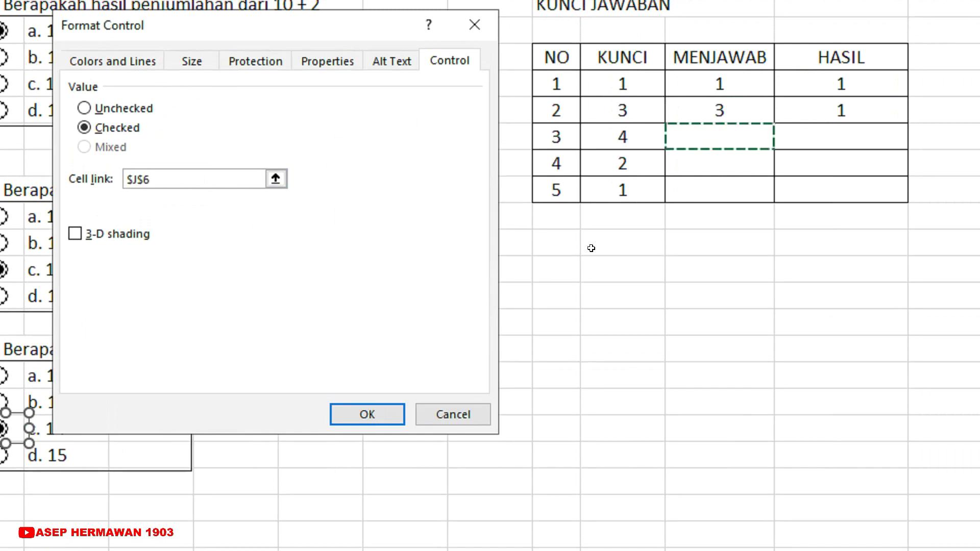
{"action": "left_click", "coordinate": [380, 413]}
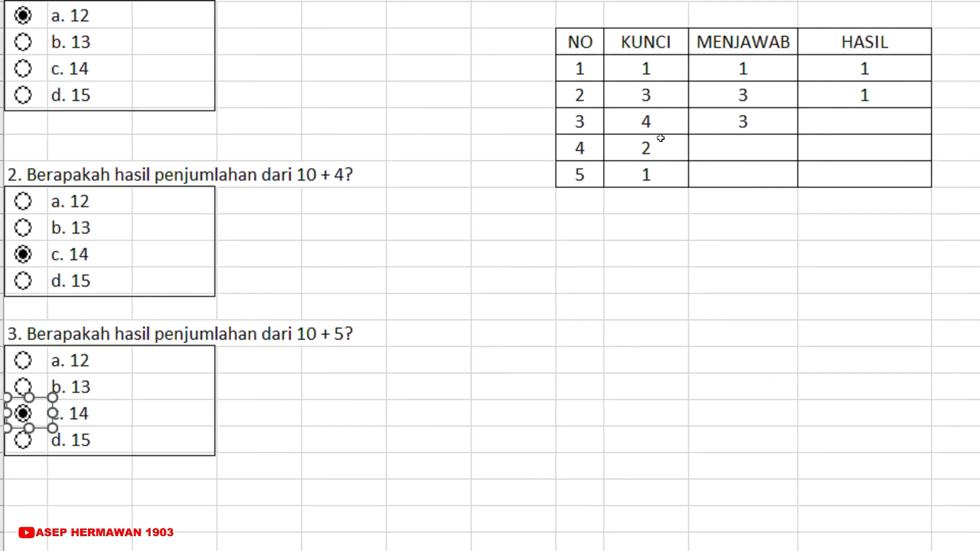
Test question 3 by choosing d. 15, then a. 12, checking J6 and HASIL.
{"action": "left_click", "coordinate": [58, 388]}
{"action": "left_click", "coordinate": [842, 67]}
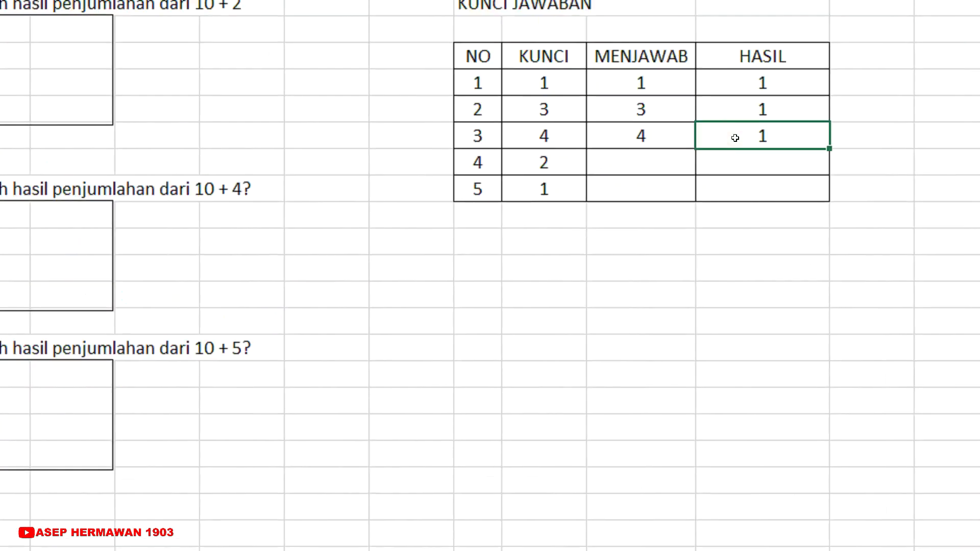
{"action": "left_click", "coordinate": [56, 346]}
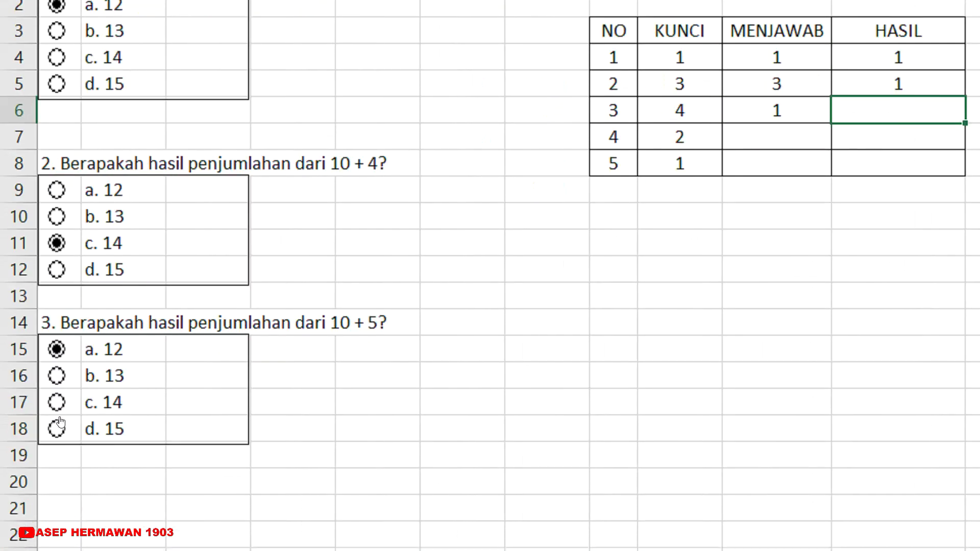
Pick d. 15 for question 3 so J6 reads 4 and K6 scores 1.
{"action": "left_click", "coordinate": [56, 415]}
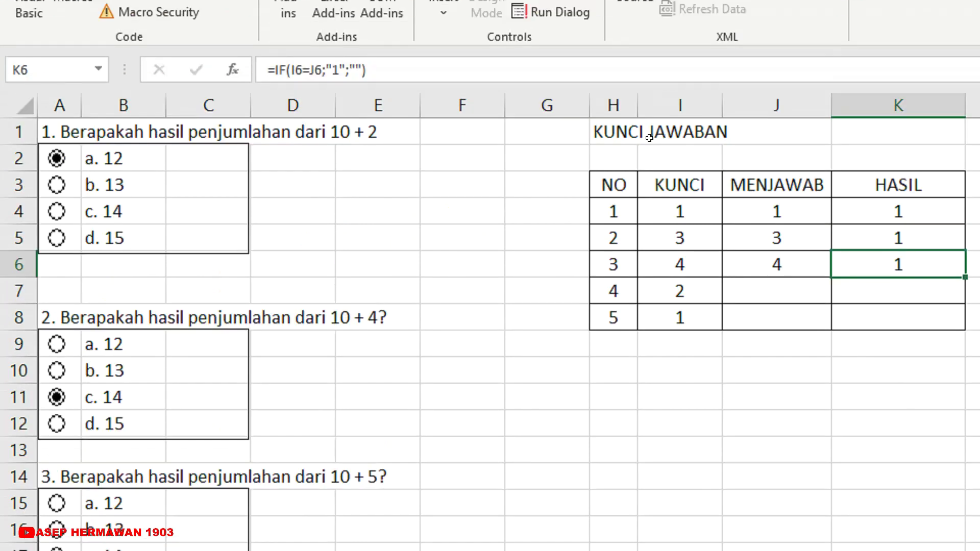
{"action": "left_click_drag", "start_coordinate": [627, 136], "coordinate": [916, 340]}
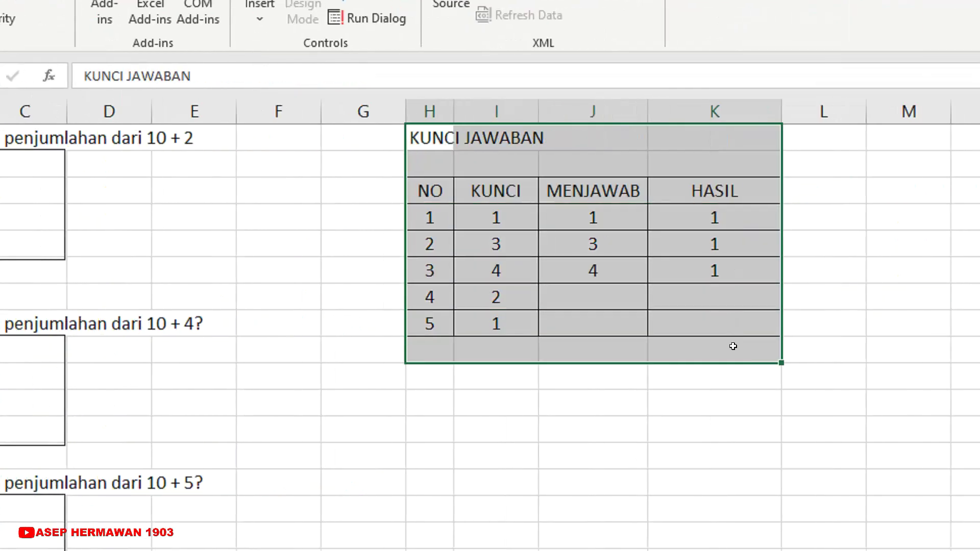